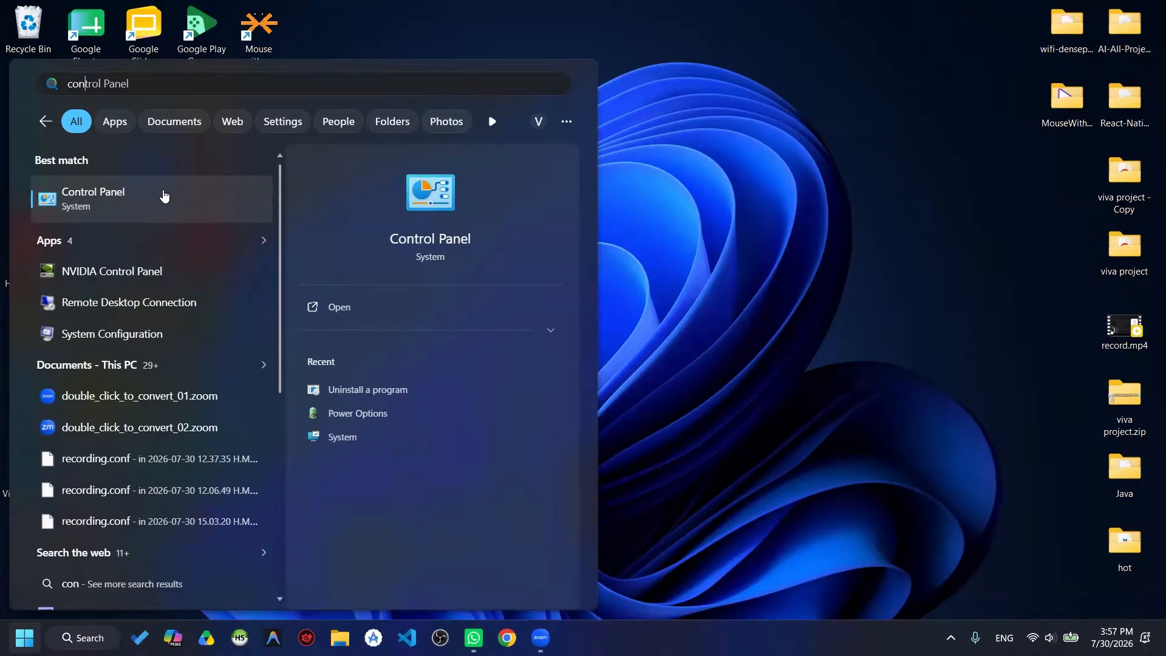
Open Control Panel and bring up the list of installed programs for uninstalling
{"action": "left_click", "coordinate": [162, 195]}
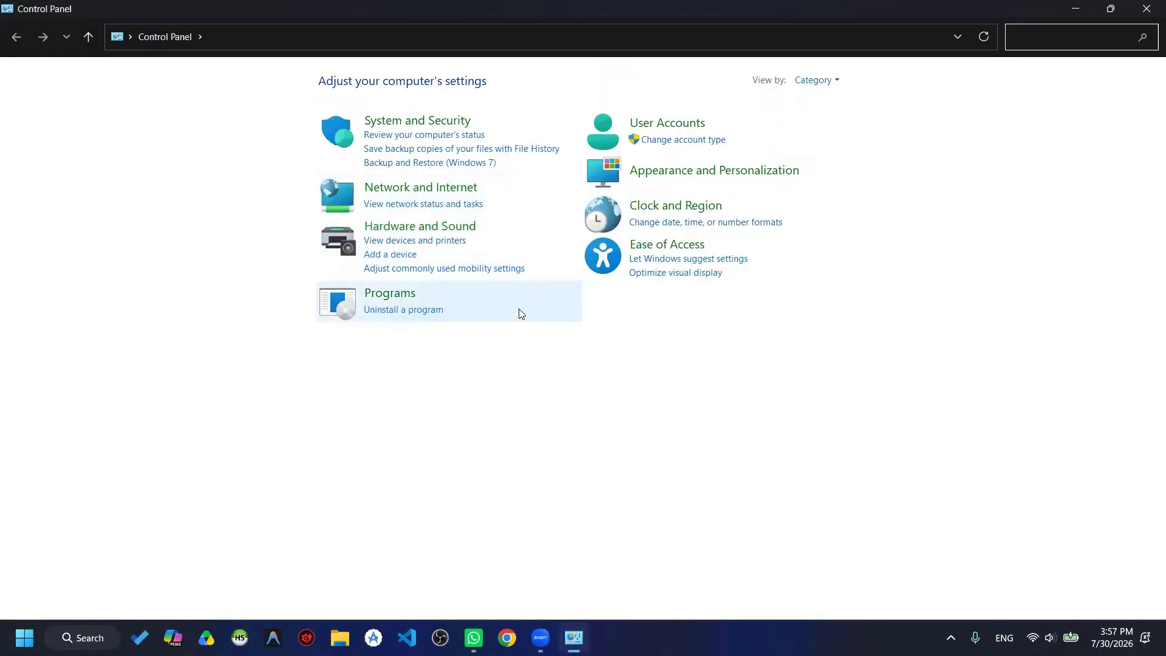
{"action": "left_click", "coordinate": [818, 81]}
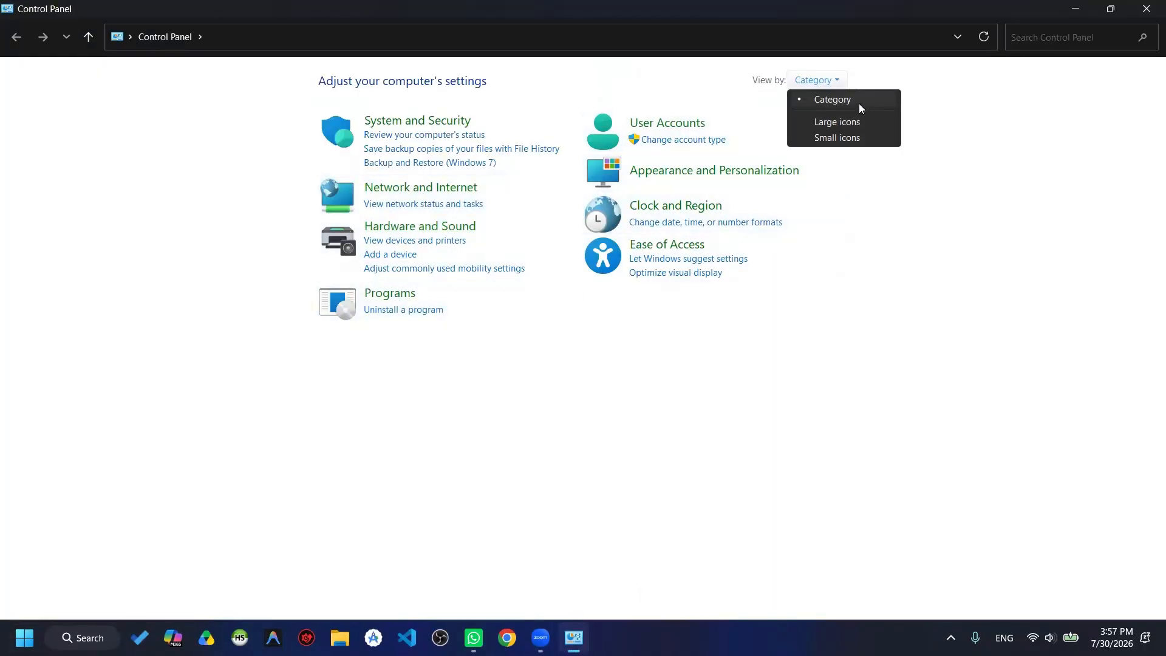
{"action": "left_click", "coordinate": [755, 374]}
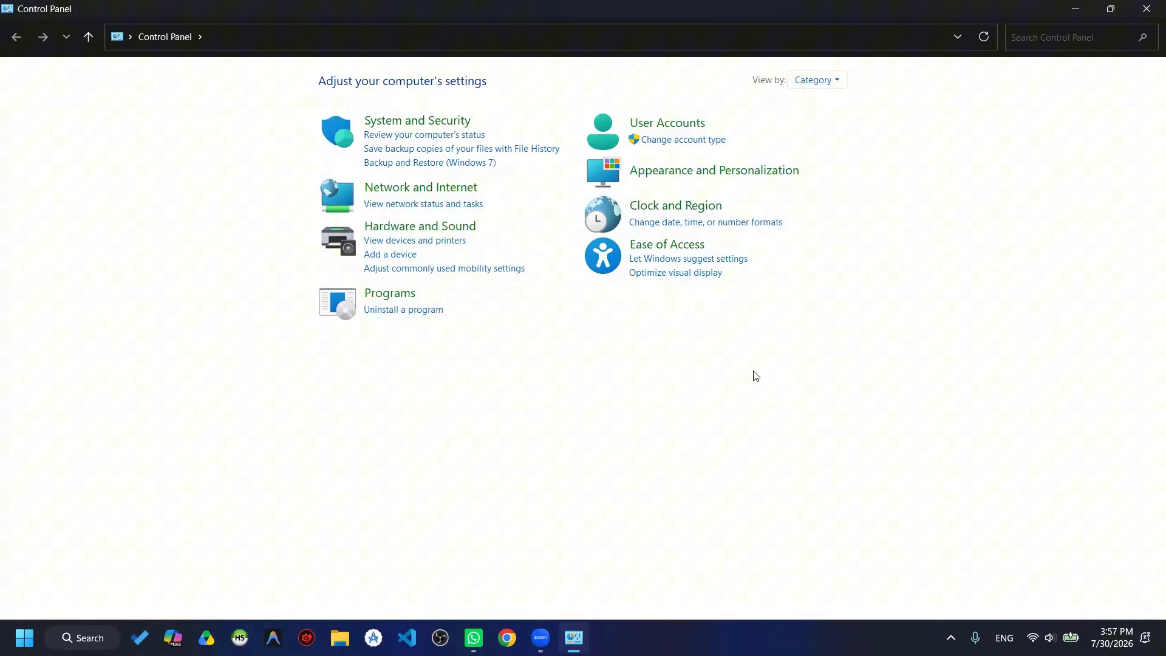
{"action": "left_click", "coordinate": [389, 315]}
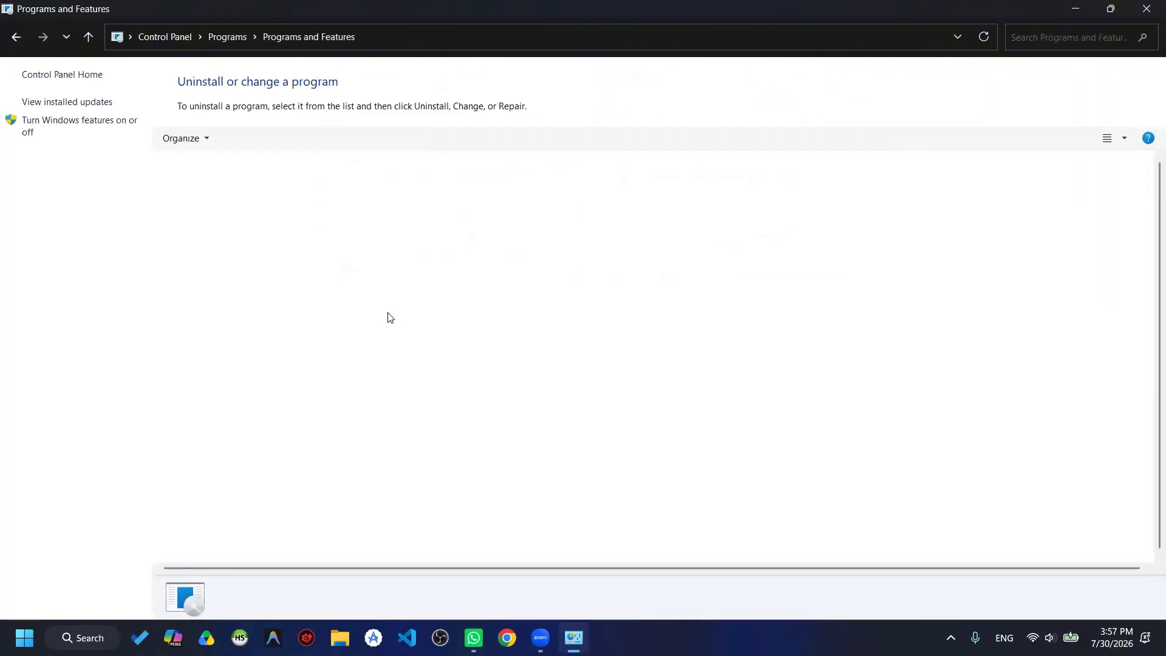
Examine the installed programs and the uninstall option for OBS Studio, and close Control Panel
{"action": "scroll", "coordinate": [266, 313], "scroll_direction": "down", "scroll_amount": 3}
{"action": "scroll", "coordinate": [266, 313], "scroll_direction": "down", "scroll_amount": 6}
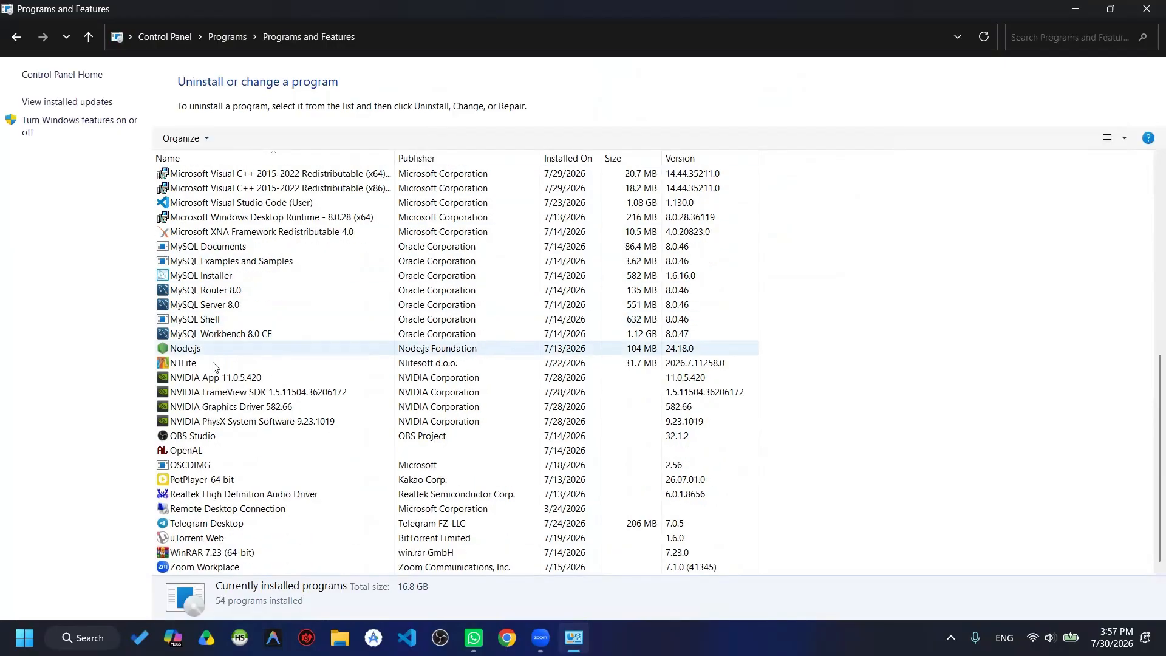
{"action": "right_click", "coordinate": [206, 439]}
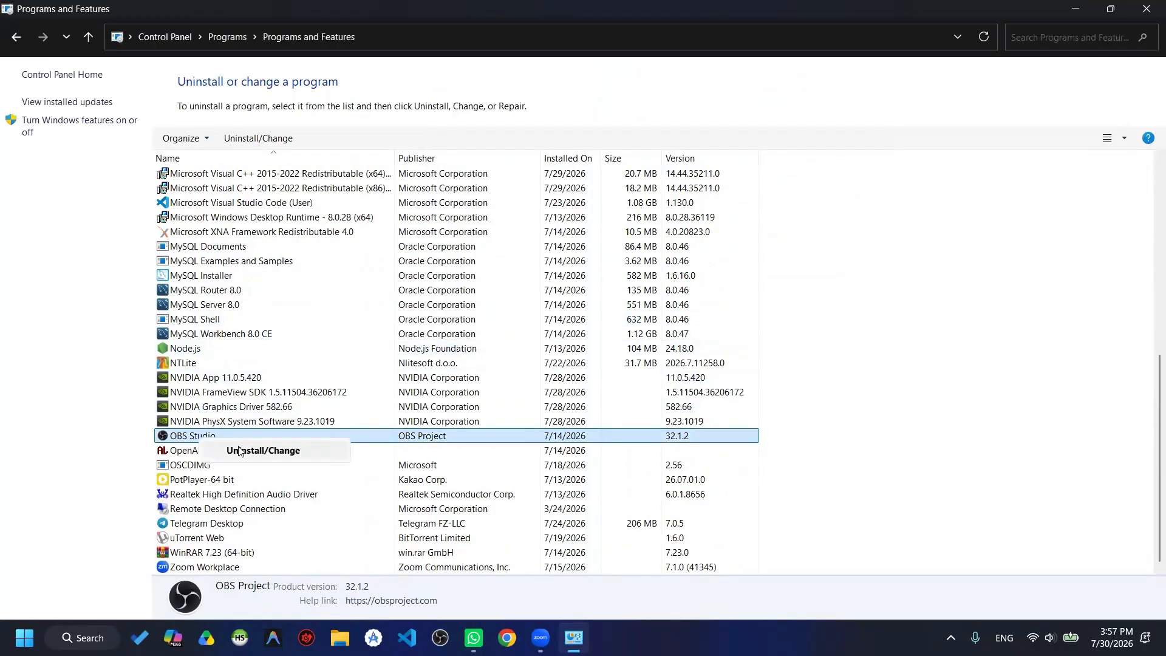
{"action": "left_click", "coordinate": [102, 407]}
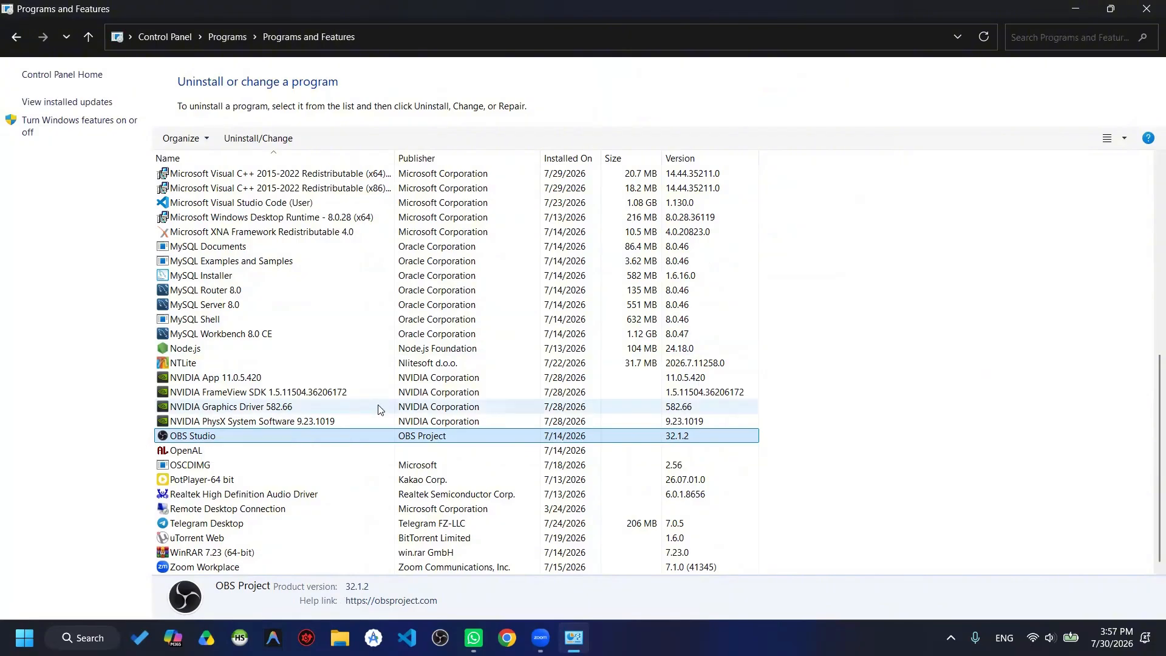
{"action": "left_click", "coordinate": [389, 298]}
{"action": "scroll", "coordinate": [389, 298], "scroll_direction": "up", "scroll_amount": 9}
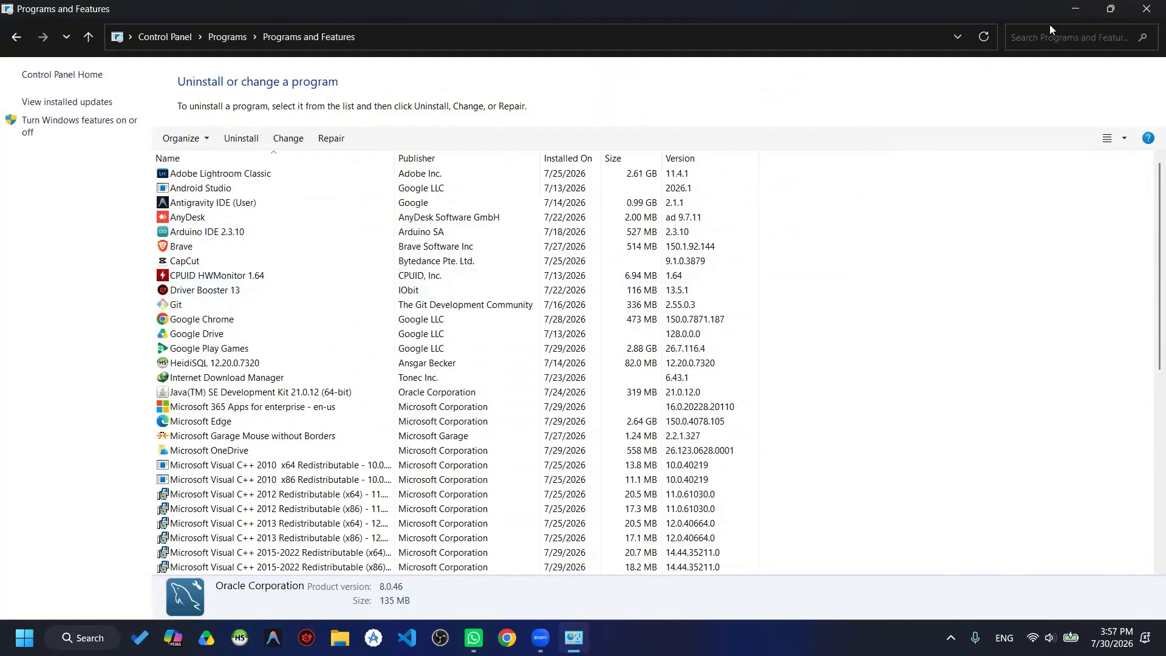
{"action": "left_click", "coordinate": [1154, 7]}
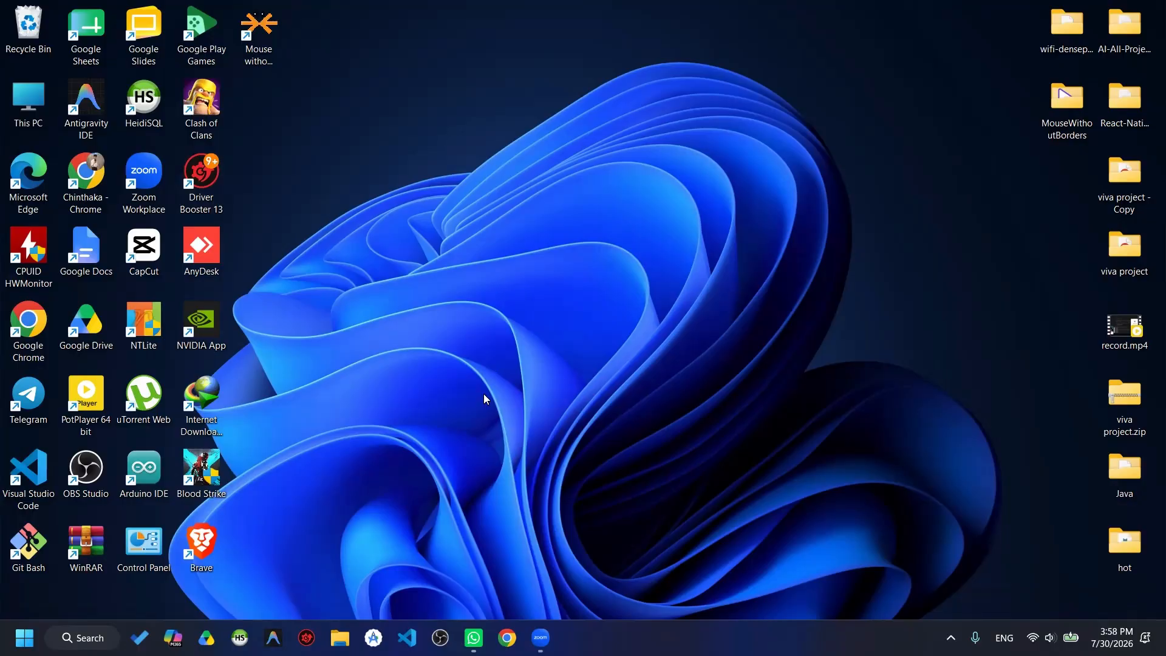
Switch to Google Chrome and search the web for "revo uninstaller"
{"action": "left_click", "coordinate": [507, 638]}
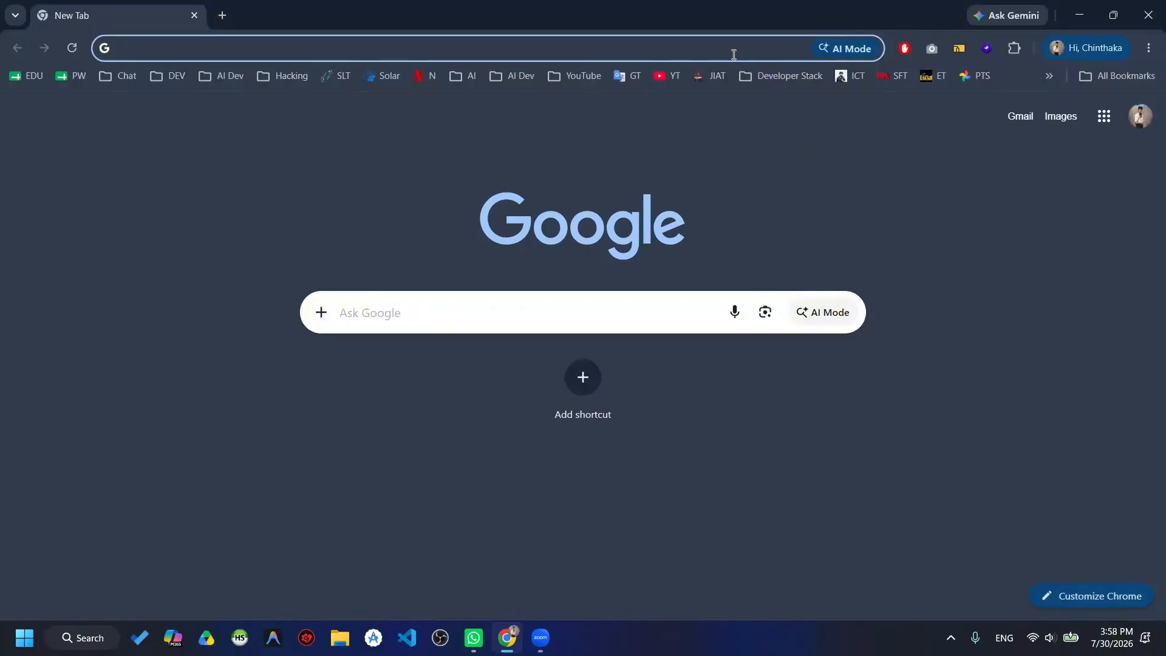
{"action": "left_click", "coordinate": [450, 50]}
{"action": "type", "text": "revo "}
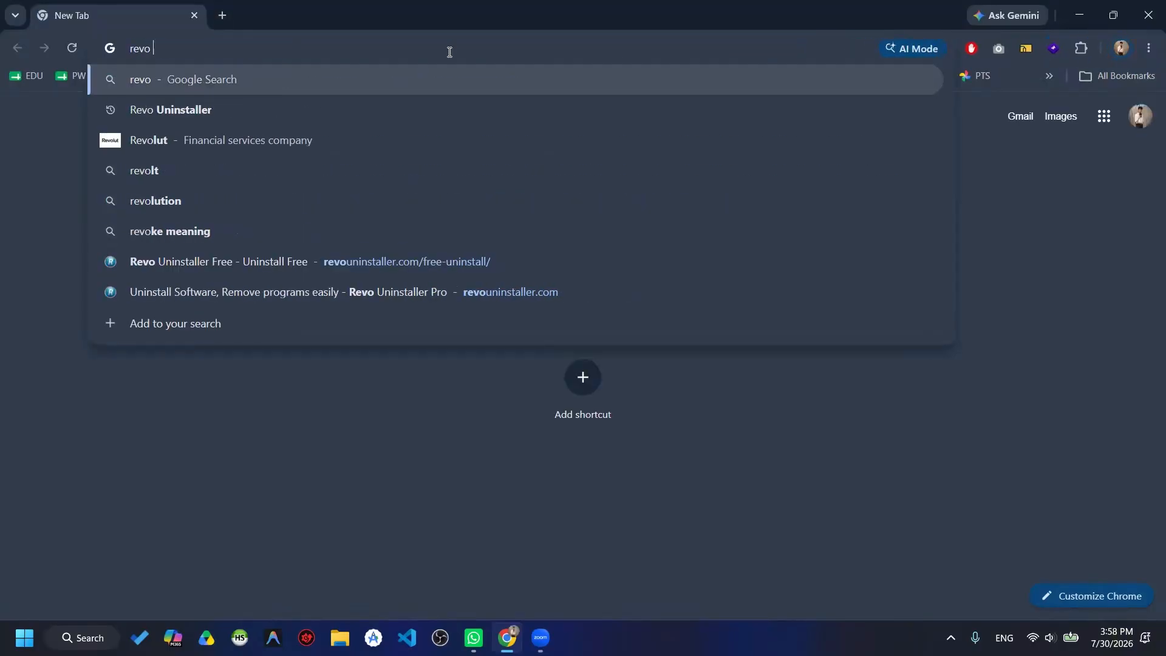
{"action": "type", "text": "un"}
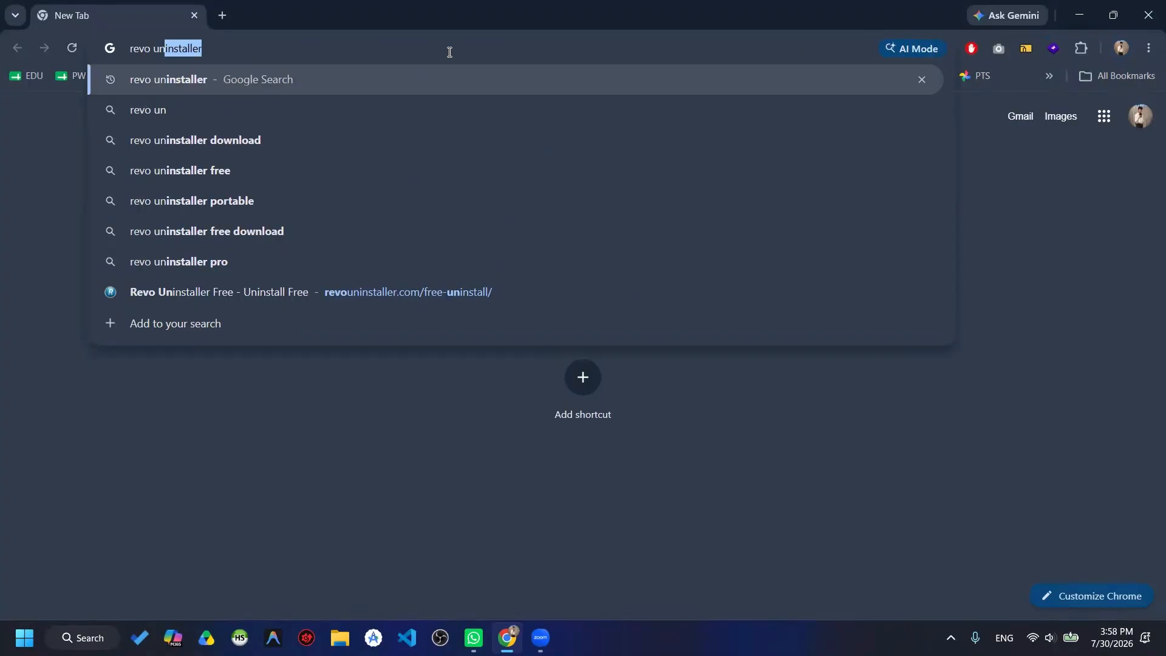
{"action": "key", "text": "Return"}
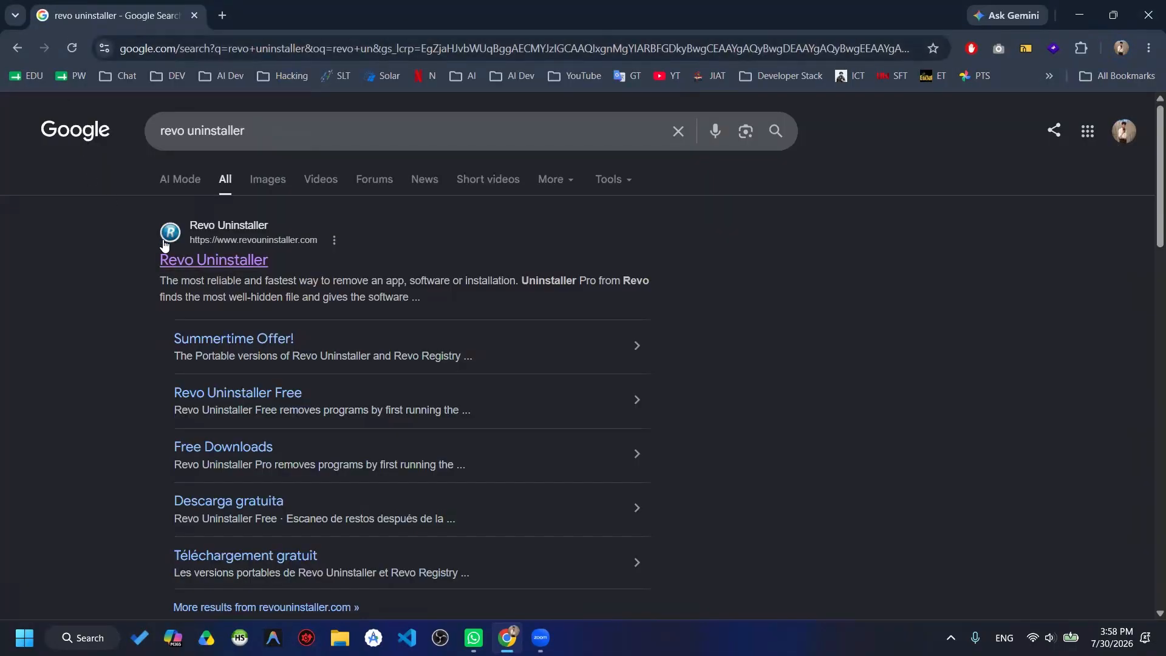
Open the official Revo Uninstaller website from the search results and dismiss the summer sale pop-up
{"action": "left_click_drag", "start_coordinate": [188, 223], "coordinate": [274, 242]}
{"action": "left_click", "coordinate": [271, 256]}
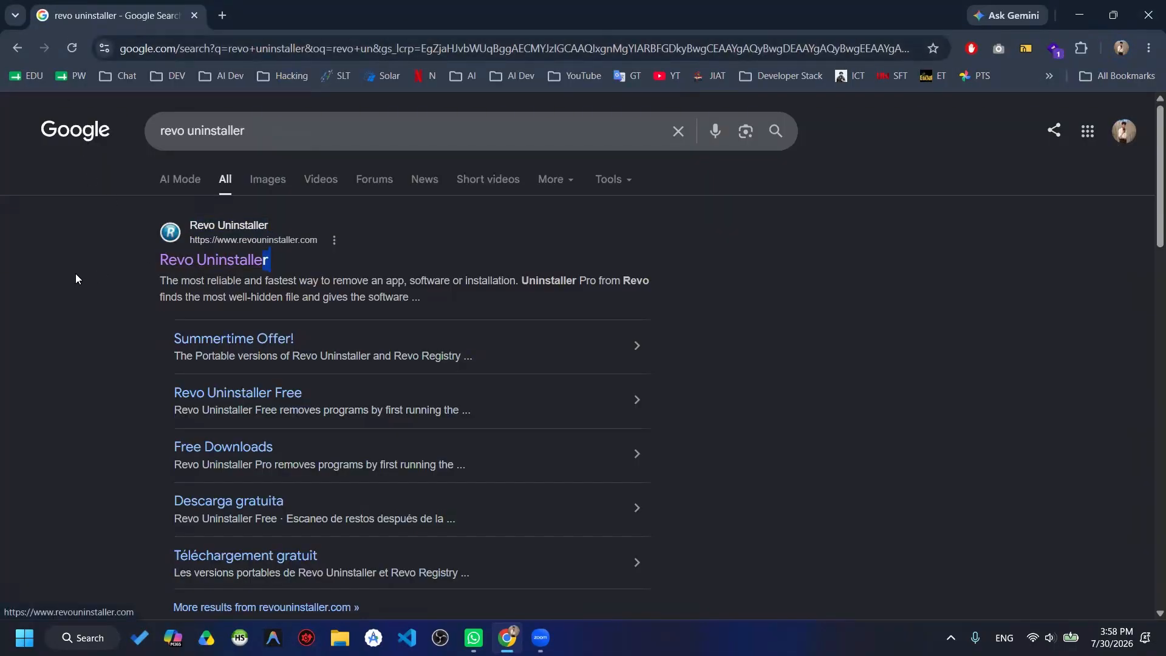
{"action": "left_click", "coordinate": [228, 258]}
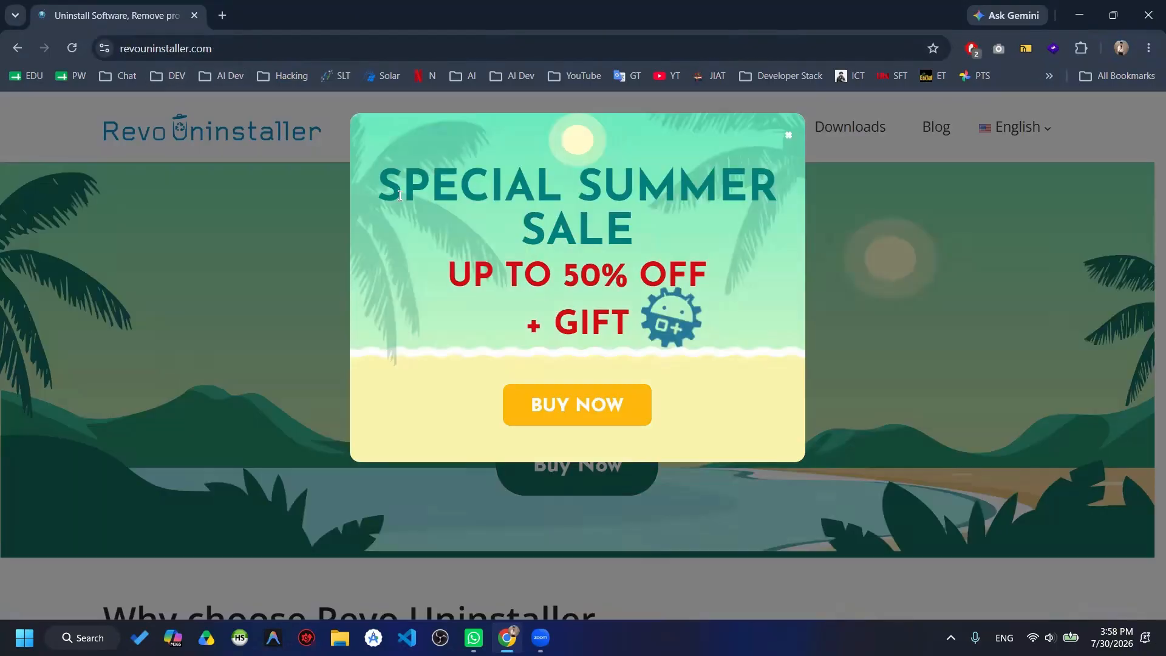
{"action": "left_click", "coordinate": [788, 135]}
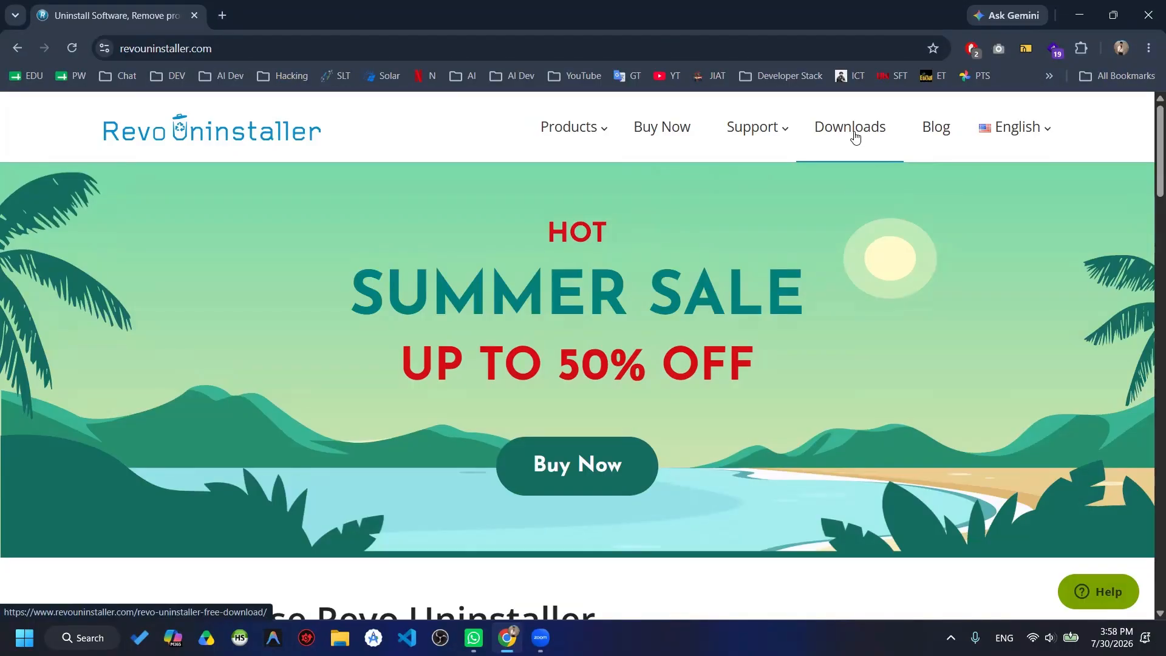
Go to the site's downloads page and request the free download of Revo Uninstaller FREE
{"action": "left_click", "coordinate": [856, 137]}
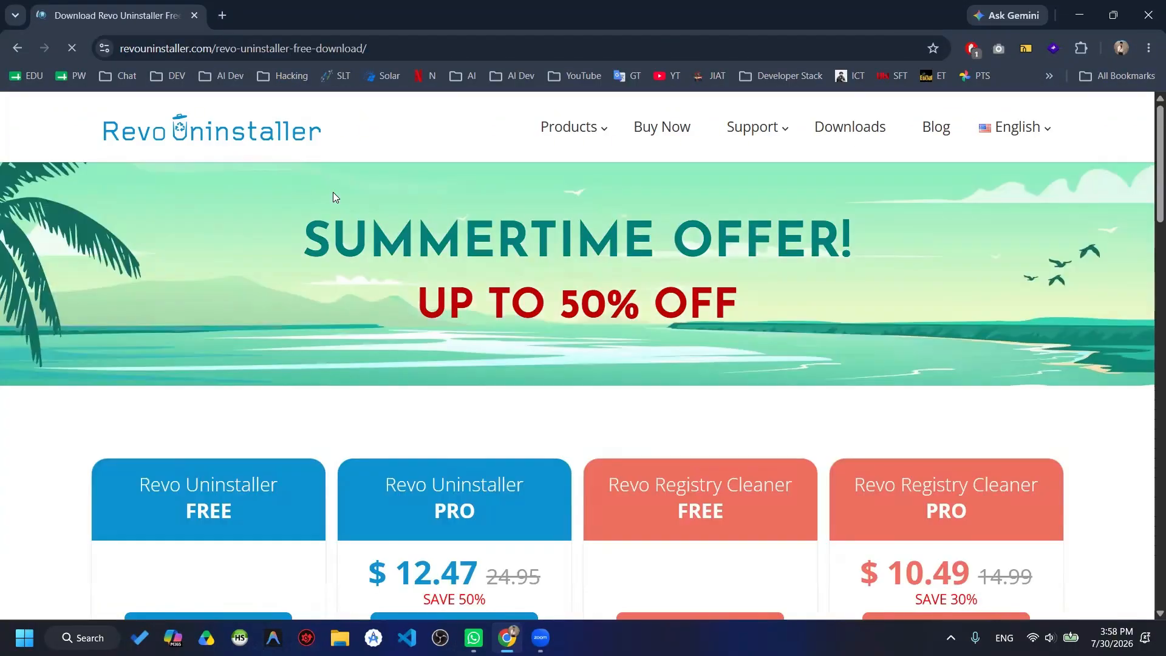
{"action": "scroll", "coordinate": [390, 185], "scroll_direction": "down", "scroll_amount": 3}
{"action": "left_click_drag", "start_coordinate": [123, 333], "coordinate": [230, 350]}
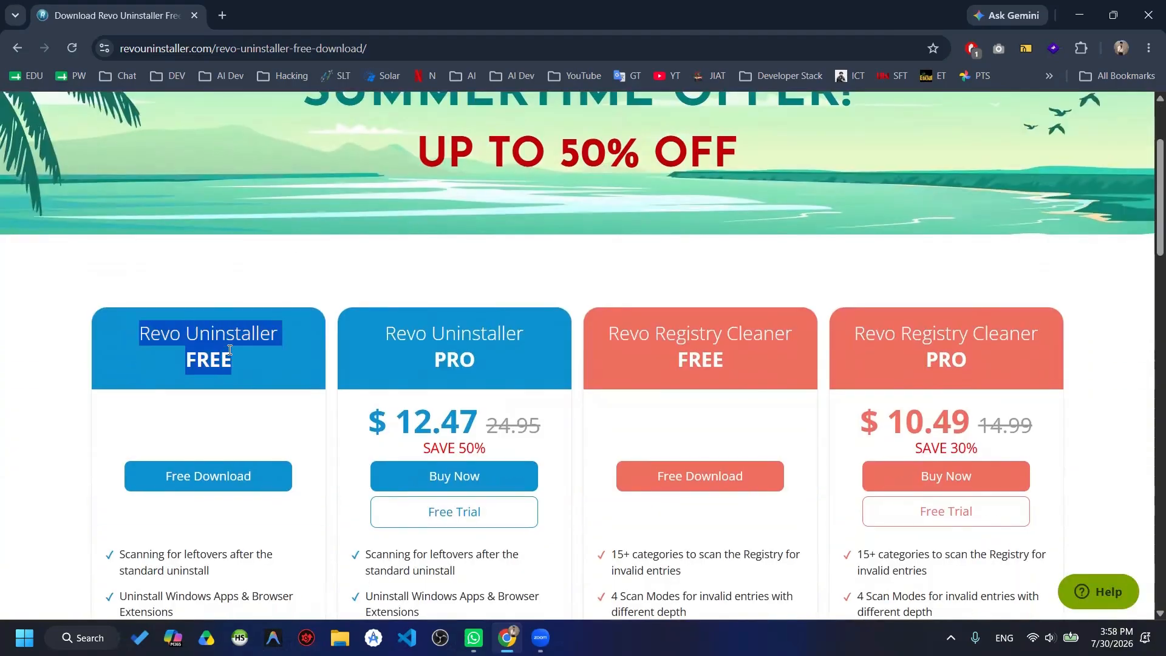
{"action": "scroll", "coordinate": [348, 340], "scroll_direction": "down", "scroll_amount": 1}
{"action": "left_click_drag", "start_coordinate": [249, 291], "coordinate": [119, 260]}
{"action": "left_click", "coordinate": [119, 277]}
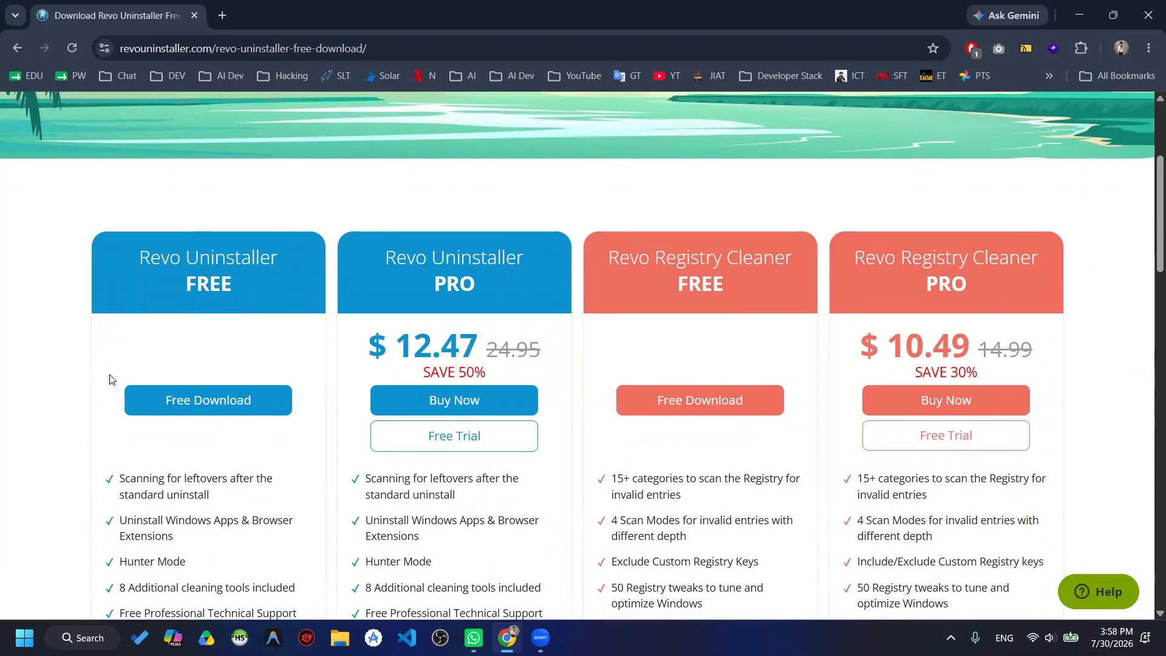
{"action": "left_click", "coordinate": [207, 401]}
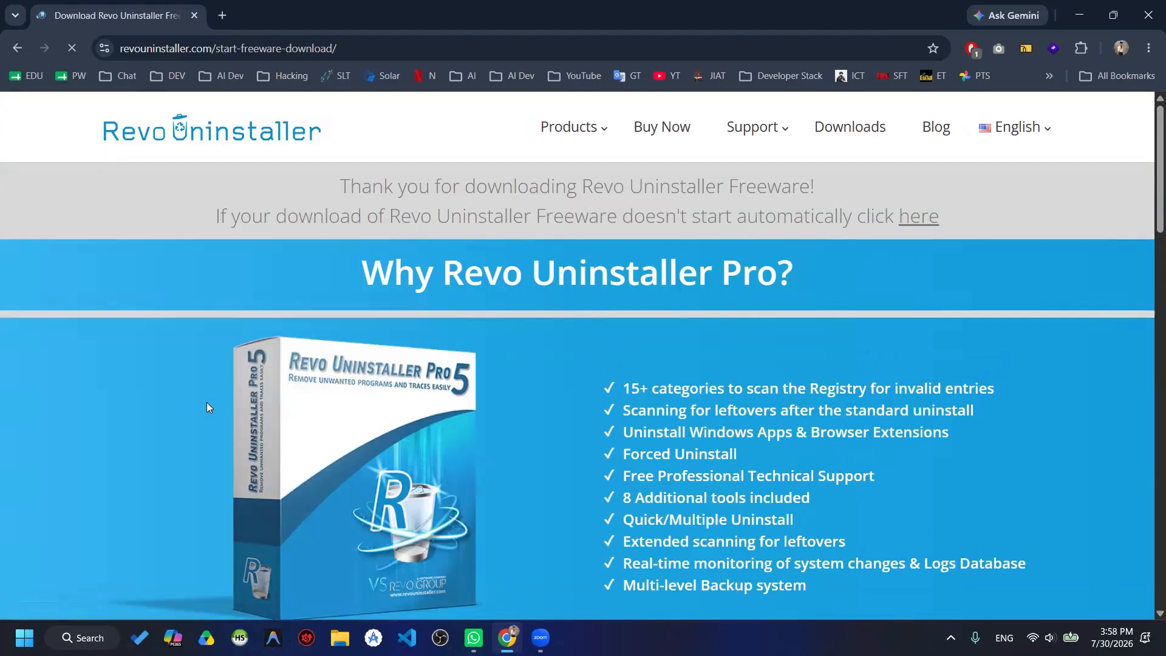
Start downloading revosetup.exe to Downloads\Programs, keeping the Programs category
{"action": "scroll", "coordinate": [249, 404], "scroll_direction": "down", "scroll_amount": 6}
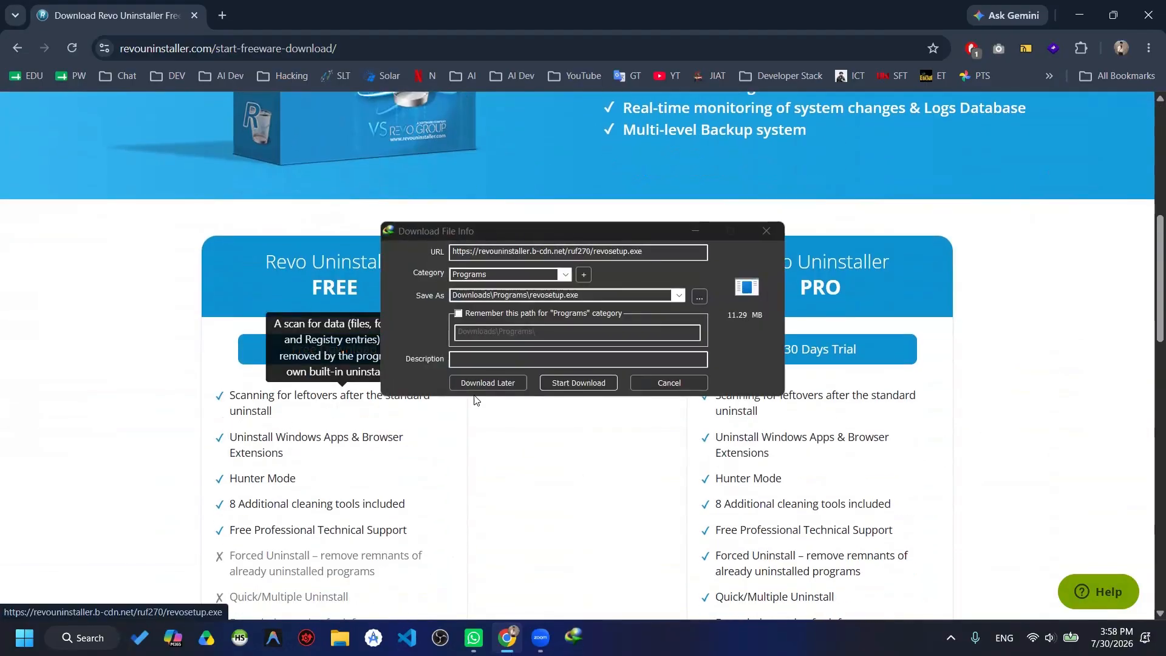
{"action": "left_click", "coordinate": [470, 233]}
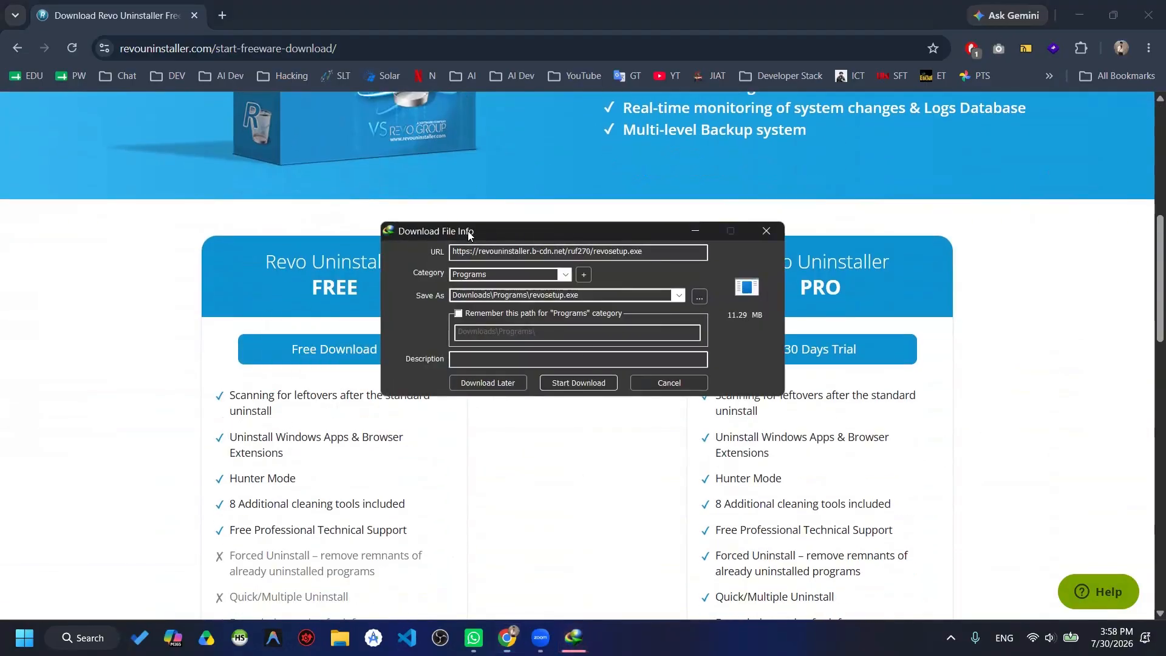
{"action": "left_click_drag", "start_coordinate": [470, 233], "coordinate": [476, 239]}
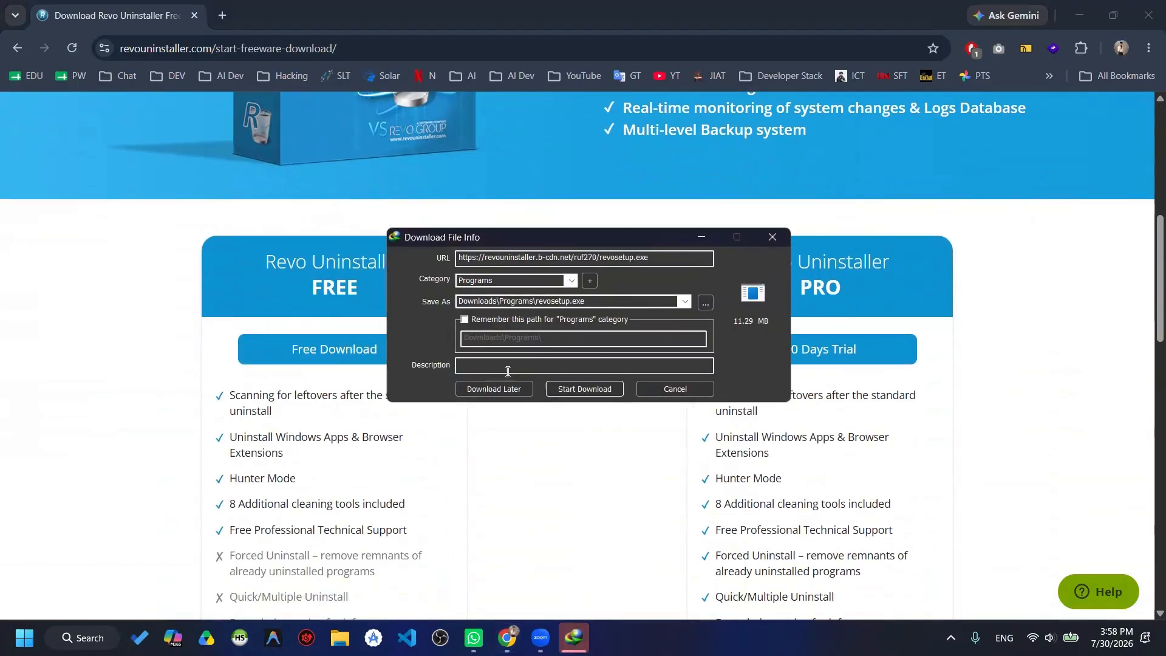
{"action": "left_click", "coordinate": [572, 388]}
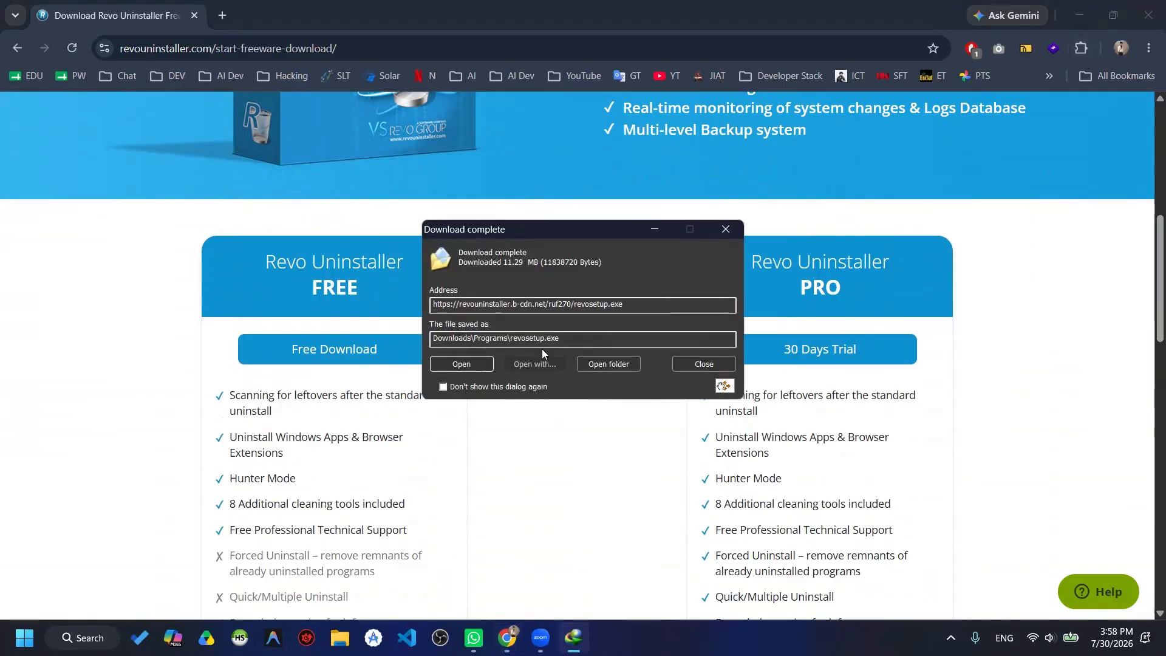
Dismiss the completed download dialog and close the browser
{"action": "left_click_drag", "start_coordinate": [509, 236], "coordinate": [531, 264]}
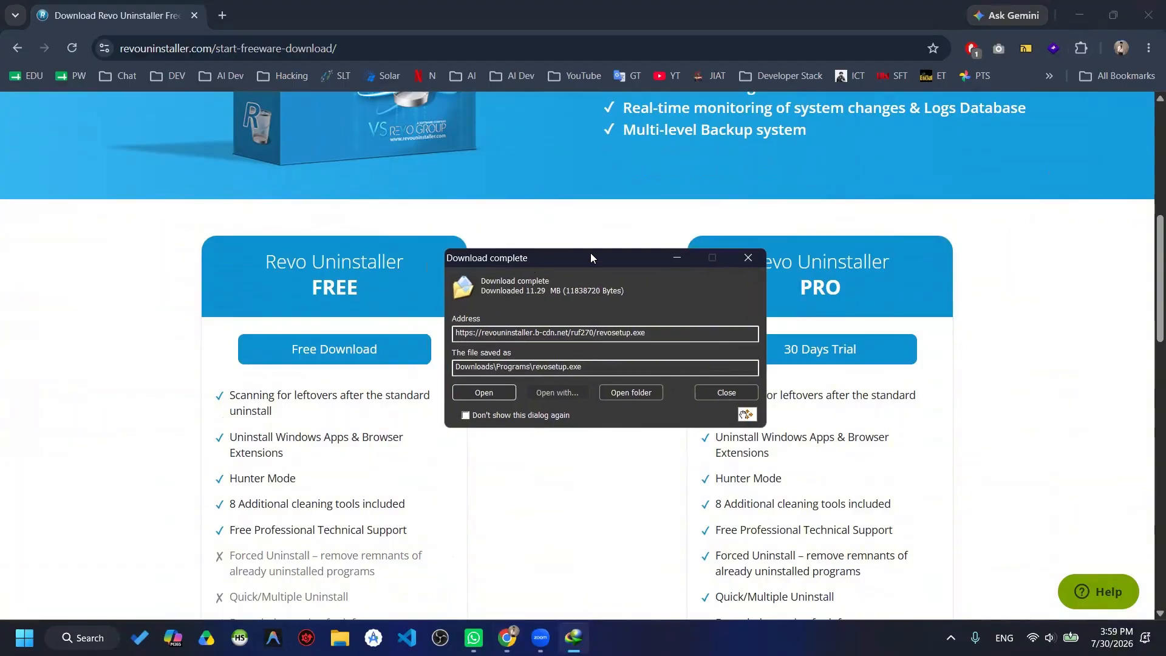
{"action": "left_click", "coordinate": [749, 258]}
{"action": "left_click", "coordinate": [1137, 20]}
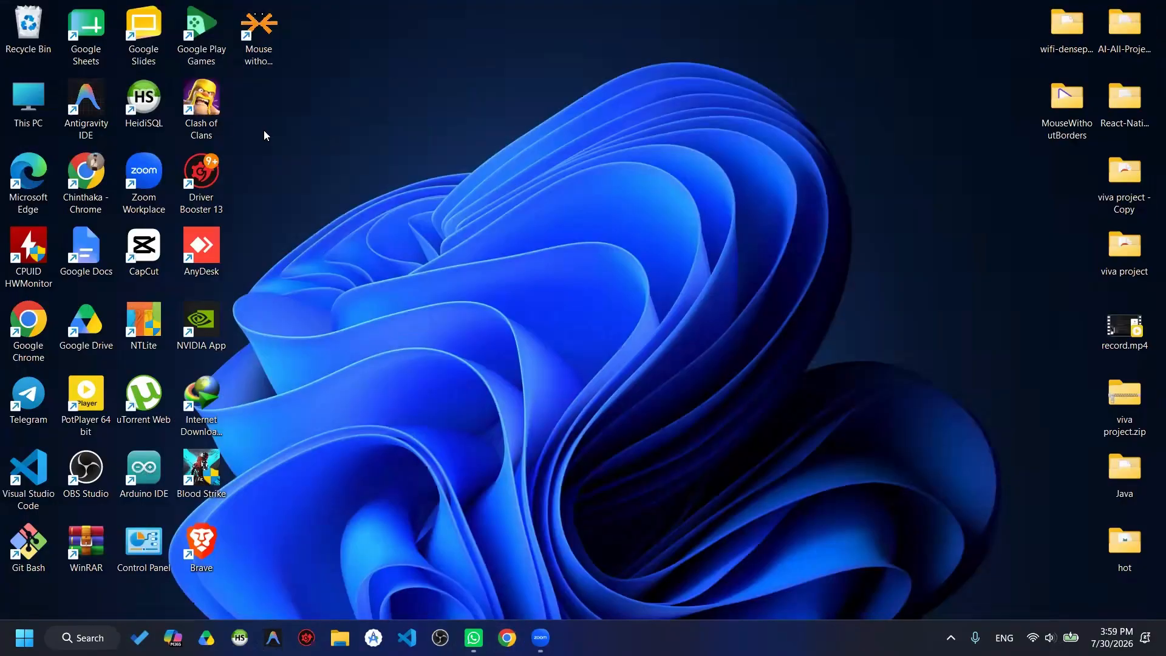
Browse in File Explorer to the Programs folder inside Downloads and select revosetup.exe
{"action": "double_click", "coordinate": [27, 102]}
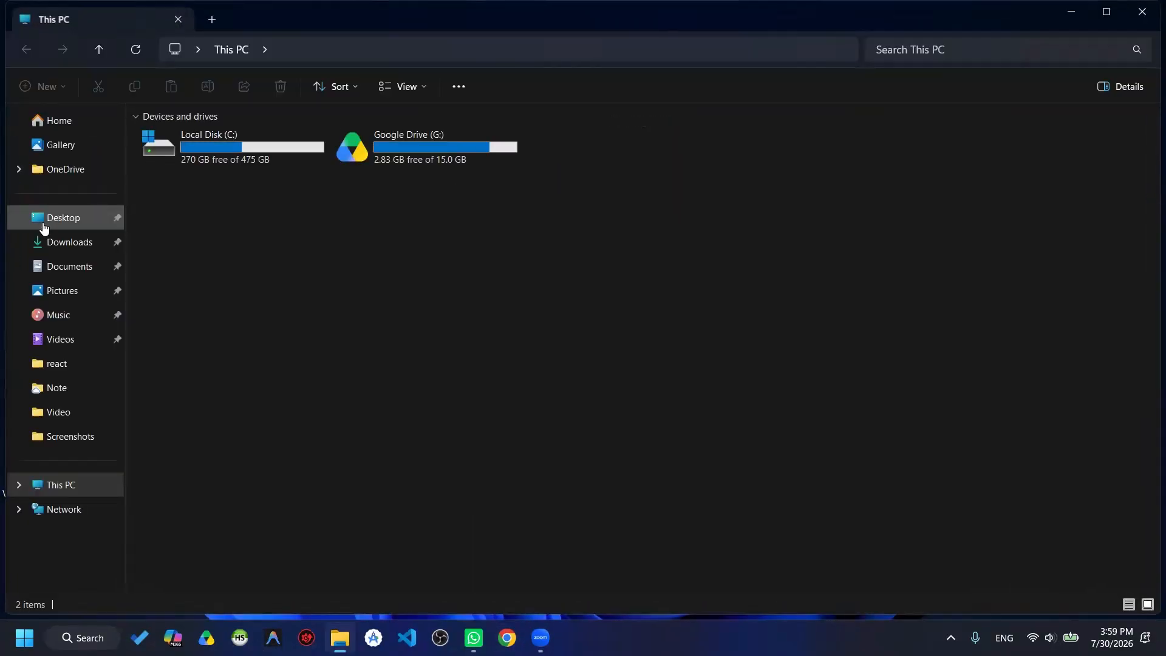
{"action": "left_click", "coordinate": [46, 237]}
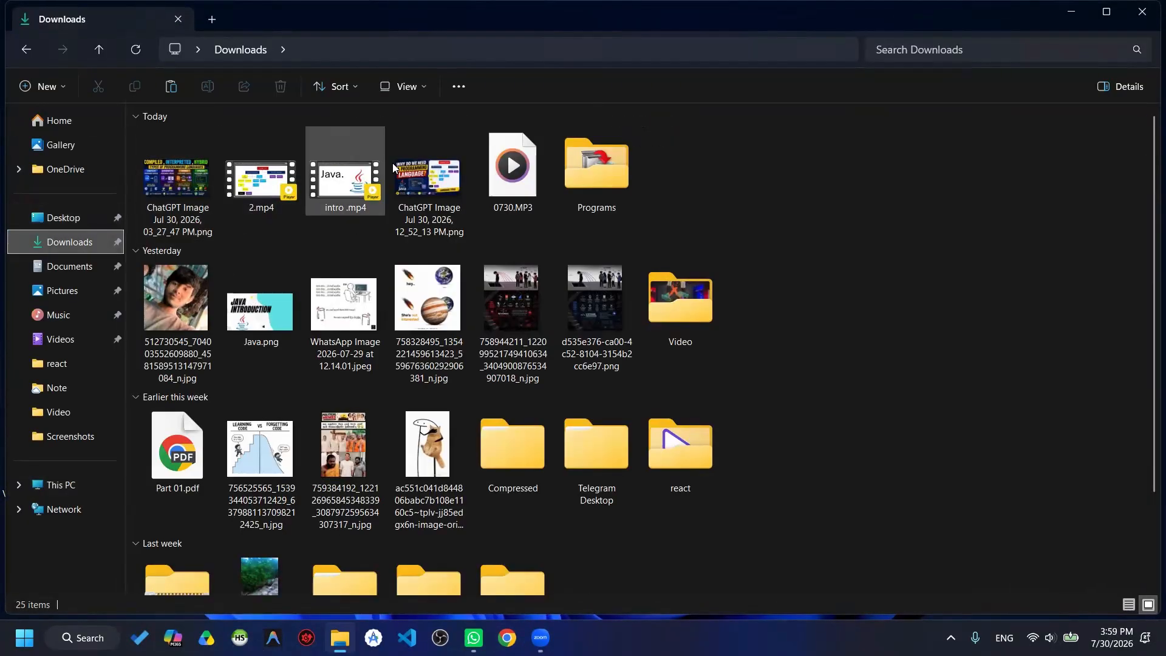
{"action": "double_click", "coordinate": [600, 183]}
{"action": "left_click", "coordinate": [182, 157]}
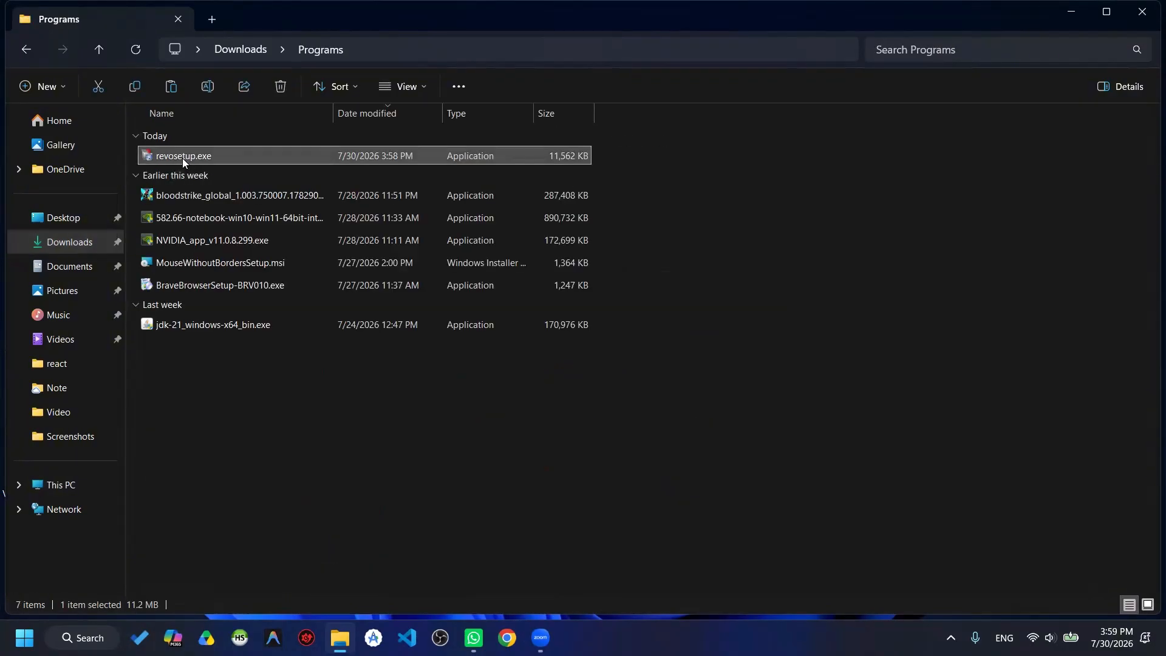
Run revosetup.exe, show the folder's files as large thumbnails, and minimise the folder window
{"action": "scroll", "coordinate": [182, 158], "scroll_direction": "up", "scroll_amount": 3, "text": "ctrl"}
{"action": "scroll", "coordinate": [198, 161], "scroll_direction": "up", "scroll_amount": 5, "text": "ctrl"}
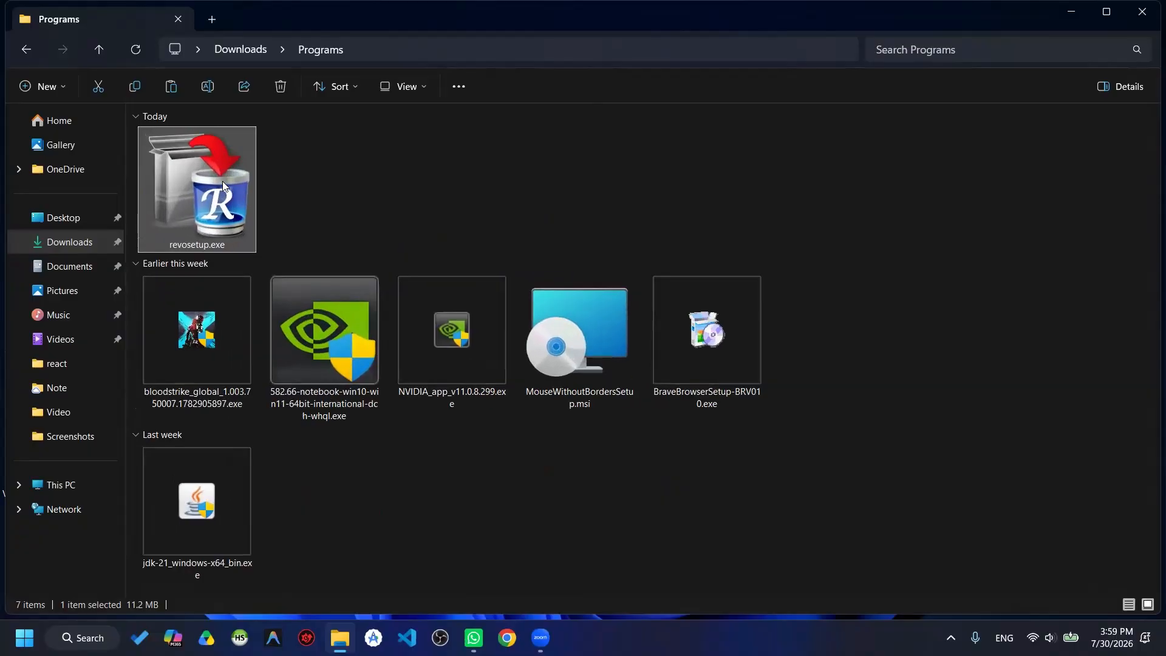
{"action": "left_click", "coordinate": [469, 305]}
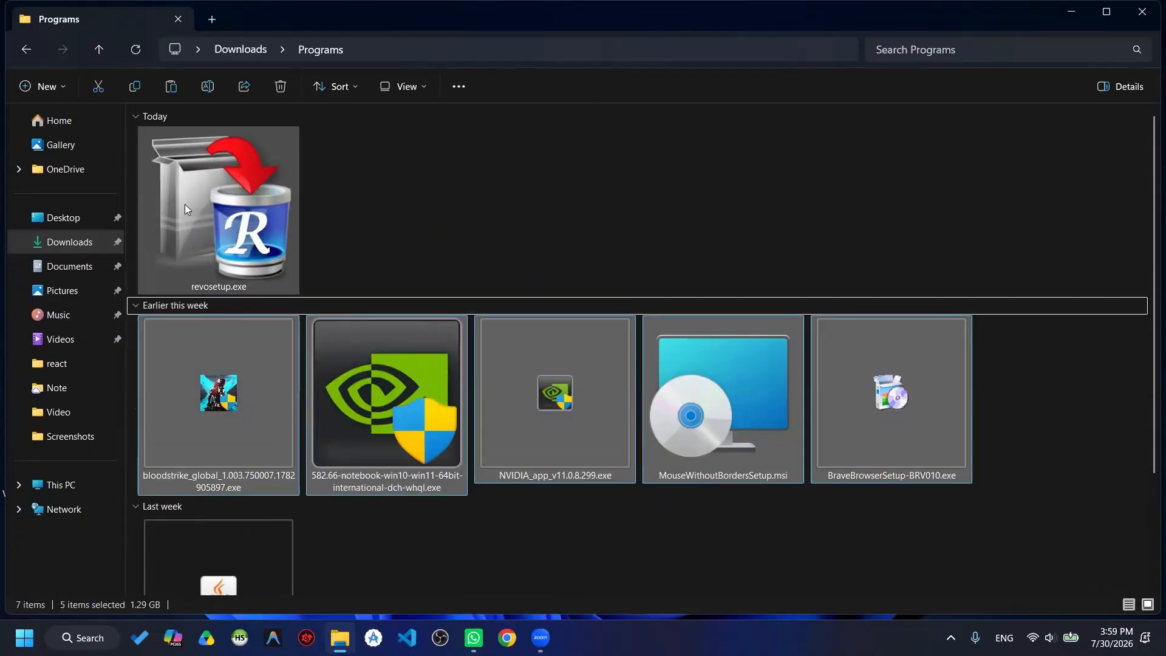
{"action": "left_click", "coordinate": [188, 203]}
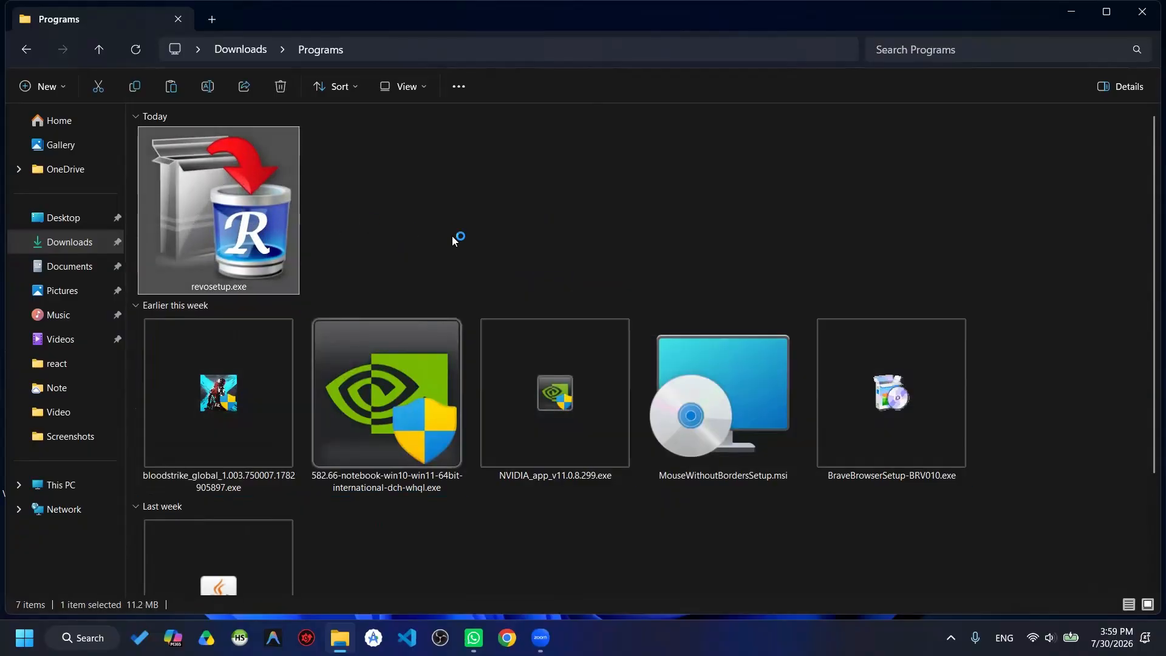
{"action": "scroll", "coordinate": [452, 235], "scroll_direction": "down", "scroll_amount": 1, "text": "ctrl"}
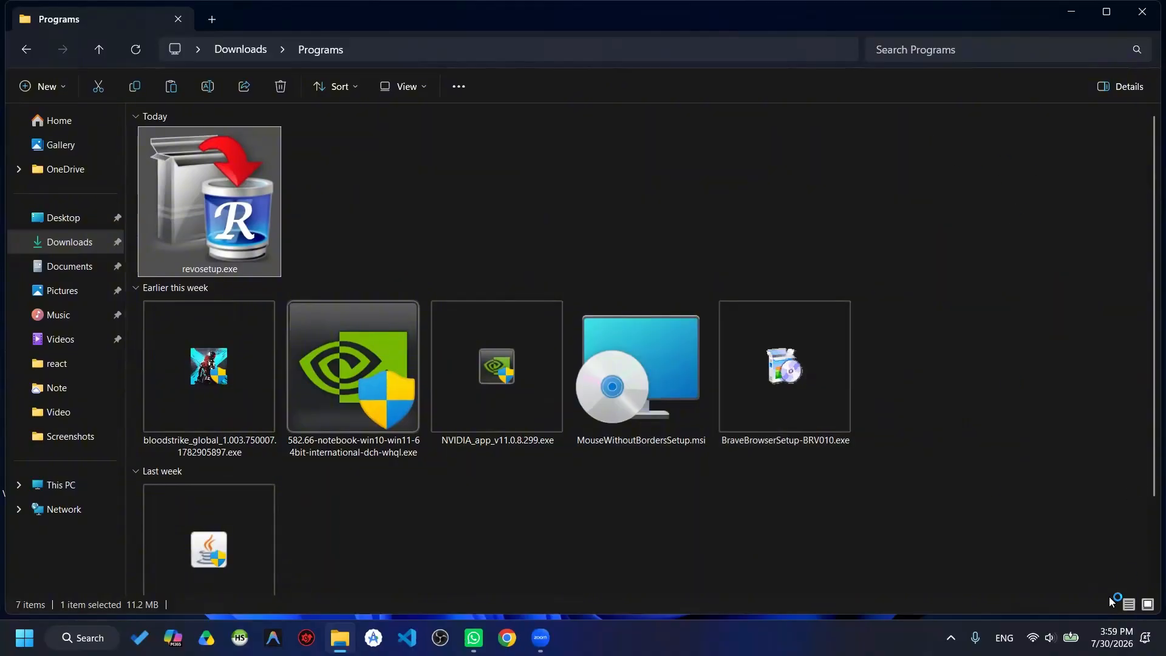
{"action": "left_click", "coordinate": [1148, 605]}
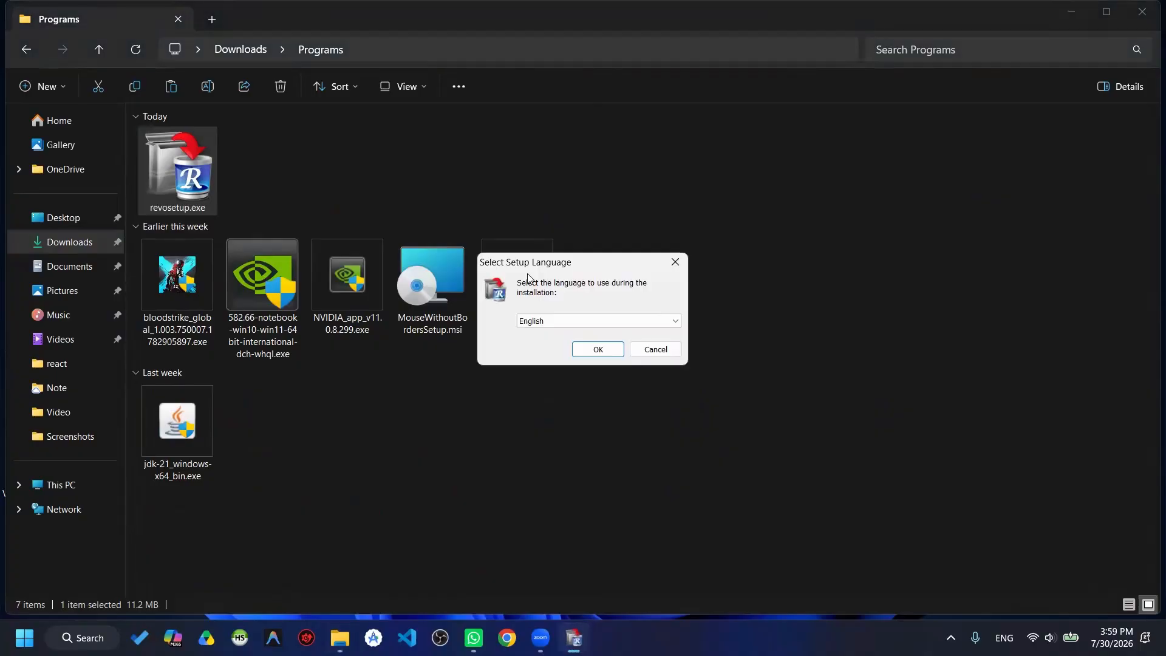
{"action": "left_click", "coordinate": [1071, 14]}
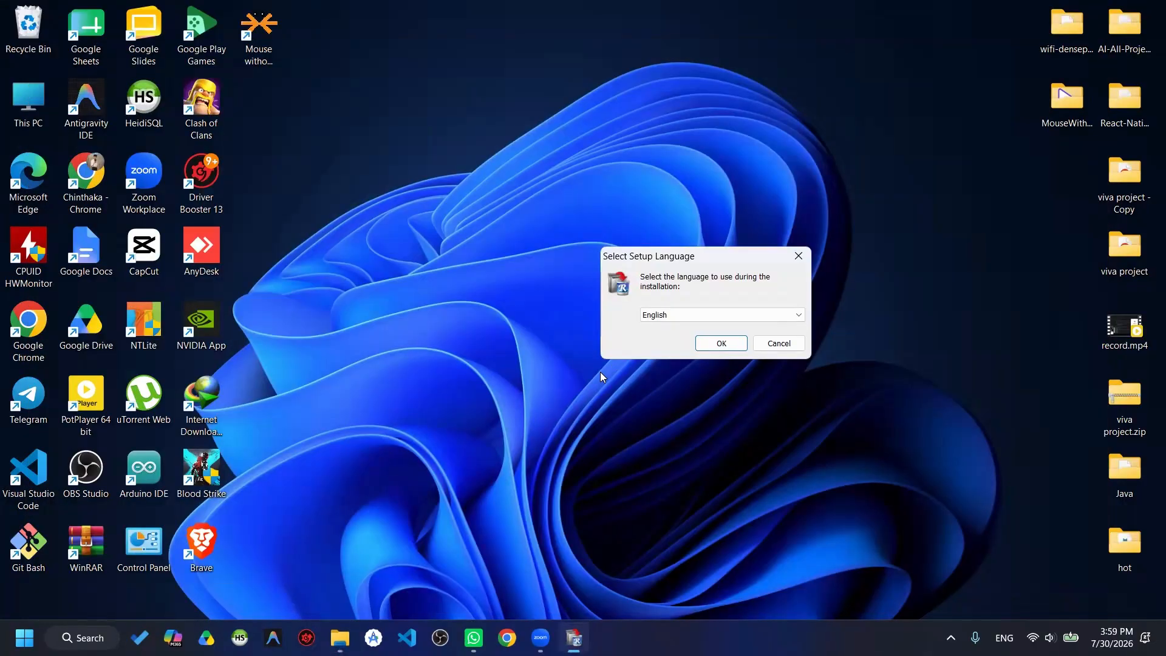
Start the Revo Uninstaller setup with English as the language and accept the license agreement
{"action": "left_click_drag", "start_coordinate": [665, 262], "coordinate": [600, 231]}
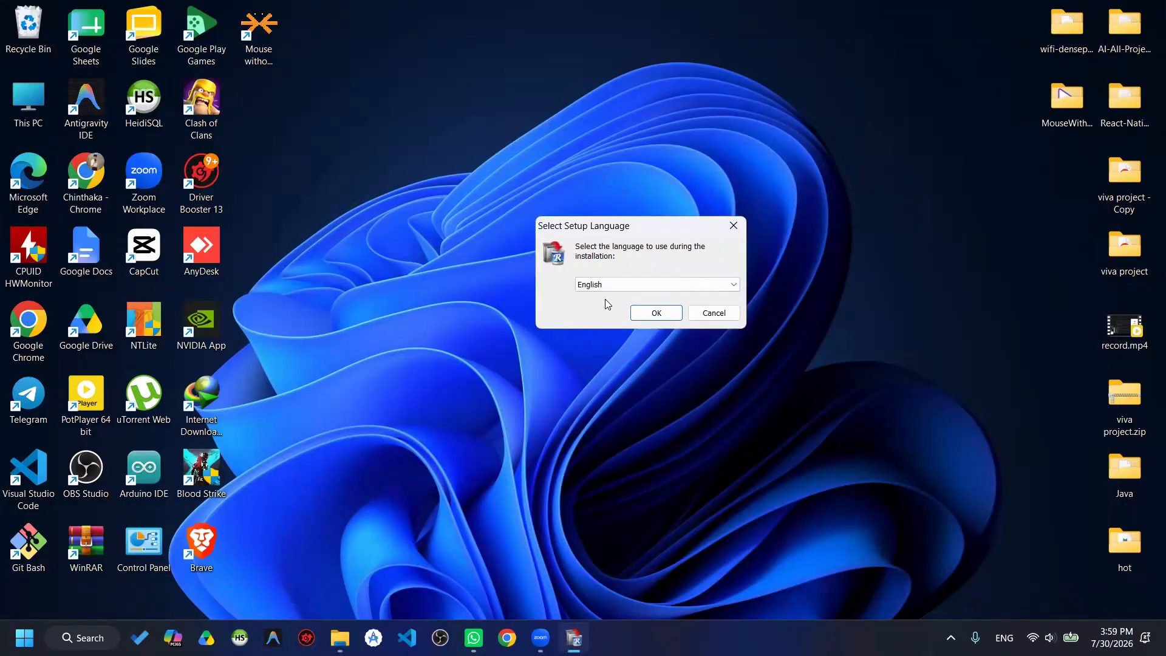
{"action": "left_click", "coordinate": [646, 311]}
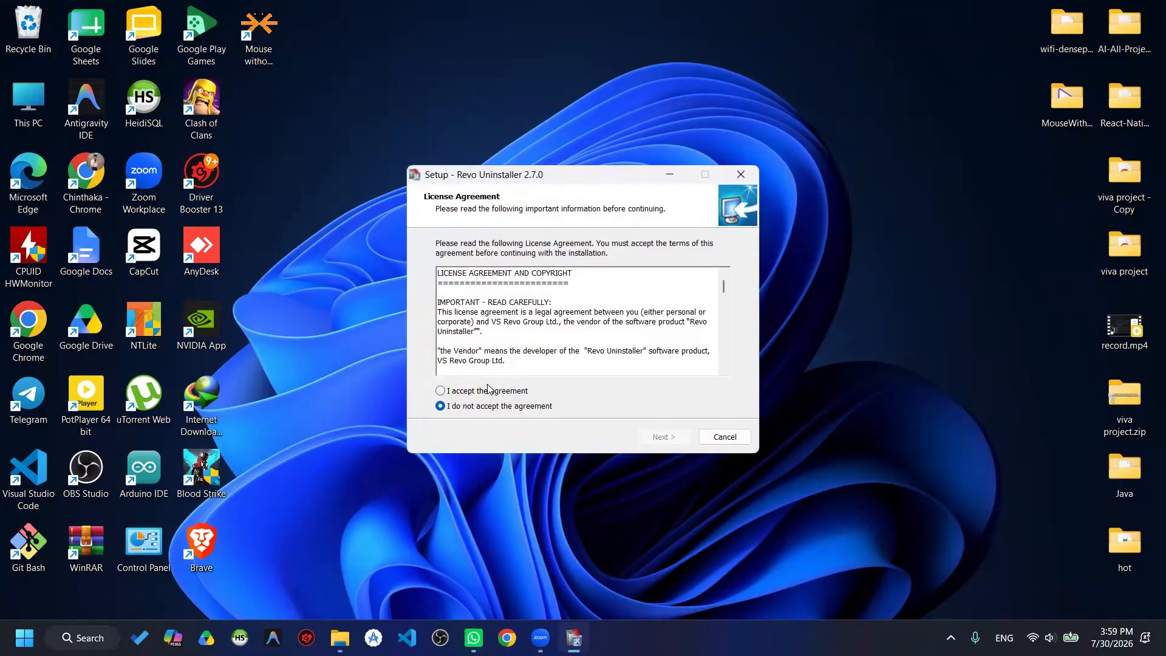
{"action": "left_click", "coordinate": [485, 392]}
{"action": "left_click", "coordinate": [665, 438]}
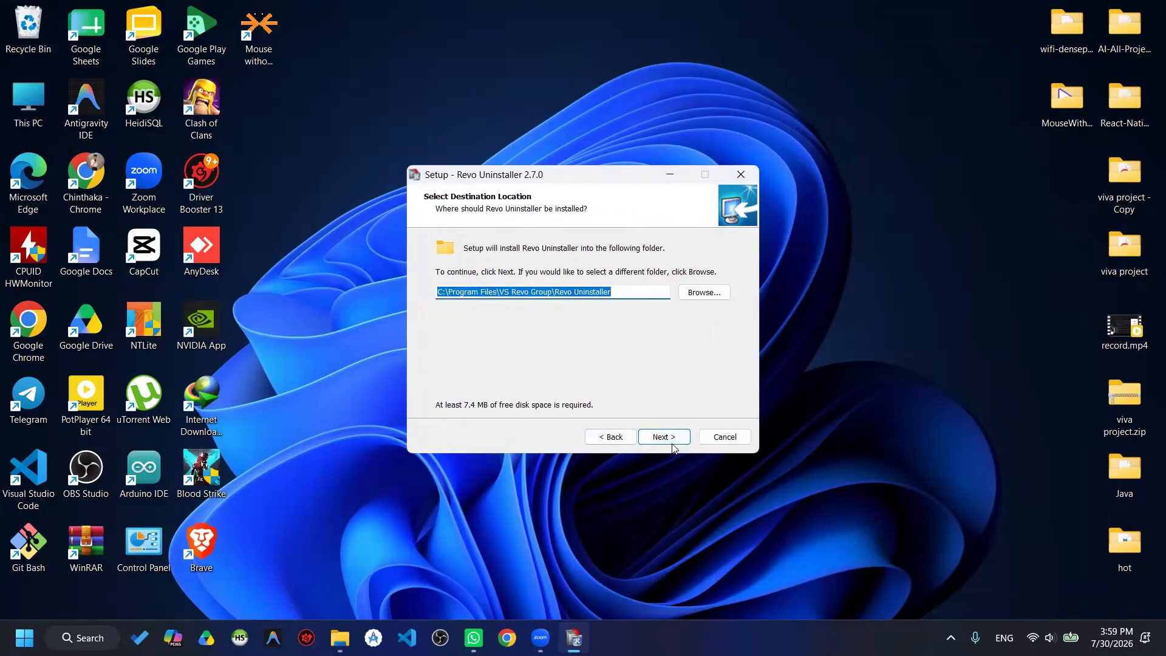
Install Revo Uninstaller in its default folder with a desktop shortcut, finish setup by launching it, and close the browser's thank-you page
{"action": "left_click", "coordinate": [672, 439]}
{"action": "left_click", "coordinate": [659, 436]}
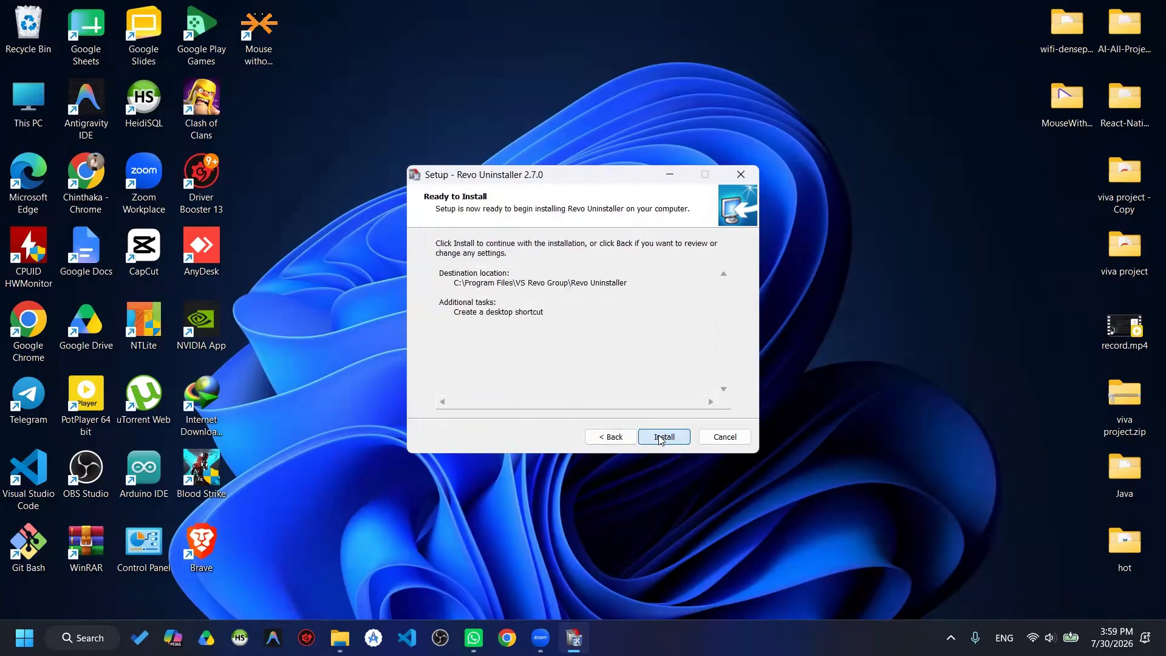
{"action": "left_click", "coordinate": [658, 434]}
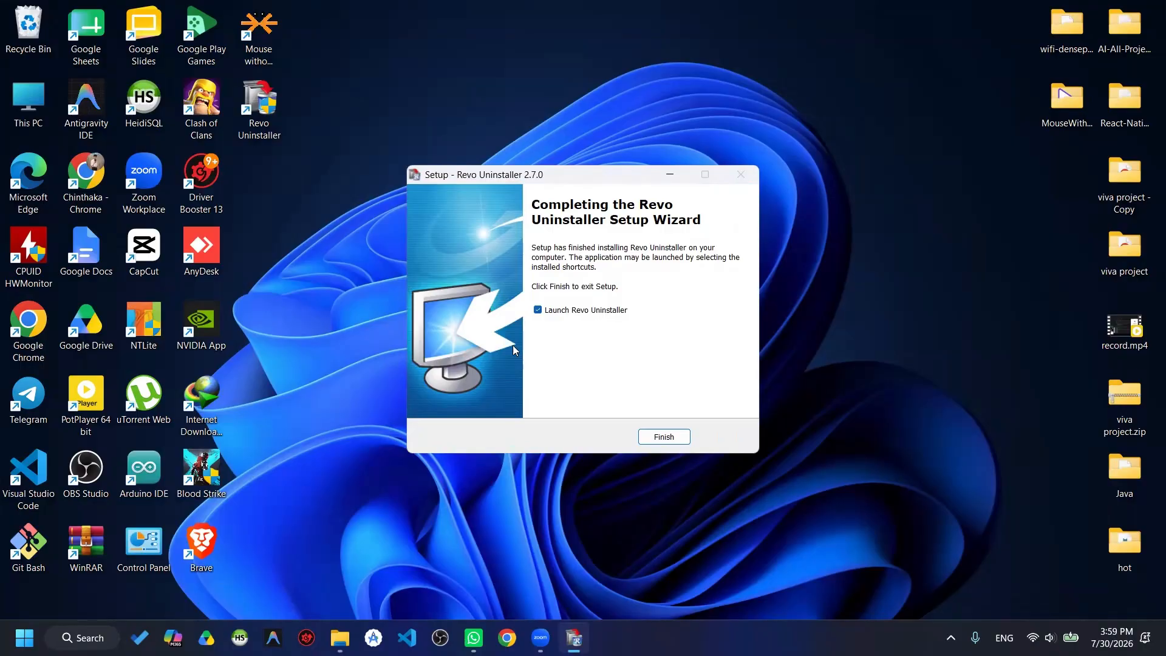
{"action": "left_click", "coordinate": [664, 438]}
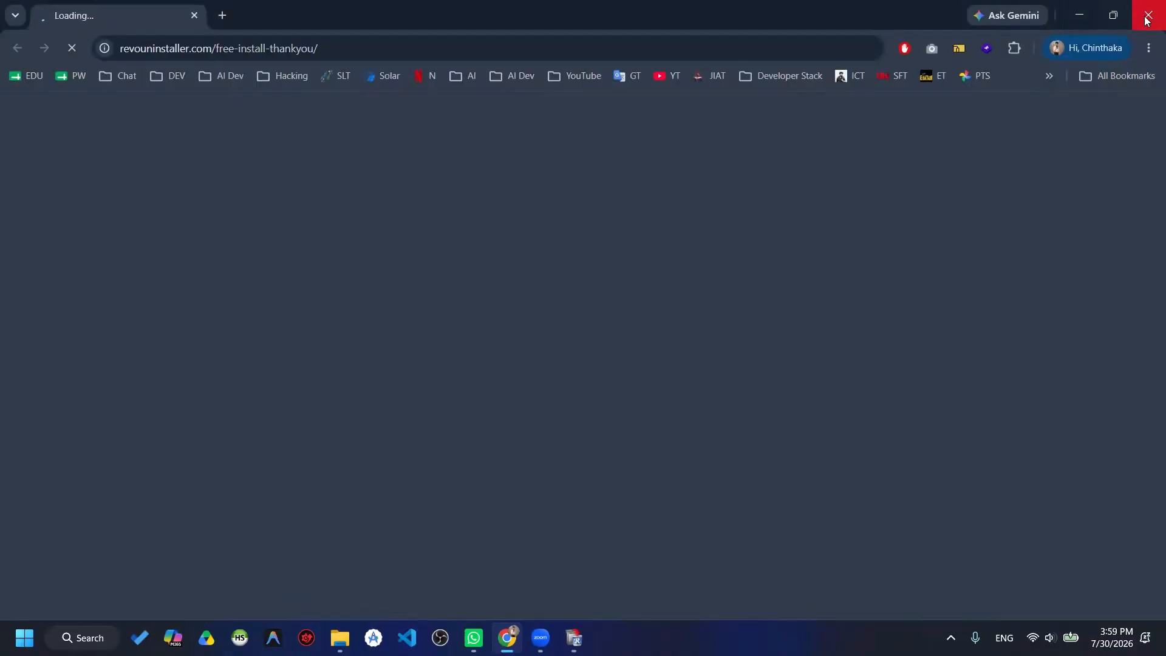
{"action": "left_click", "coordinate": [1150, 9]}
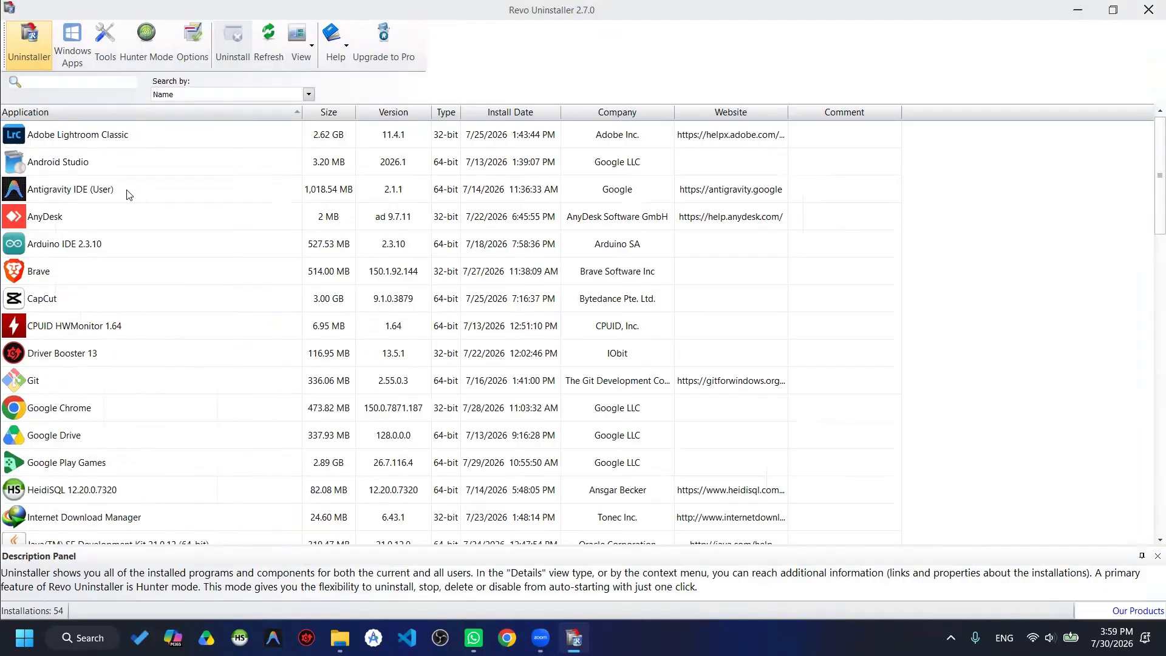
Look through the full list of installed programs and the full list of Windows apps
{"action": "scroll", "coordinate": [130, 195], "scroll_direction": "down", "scroll_amount": 13}
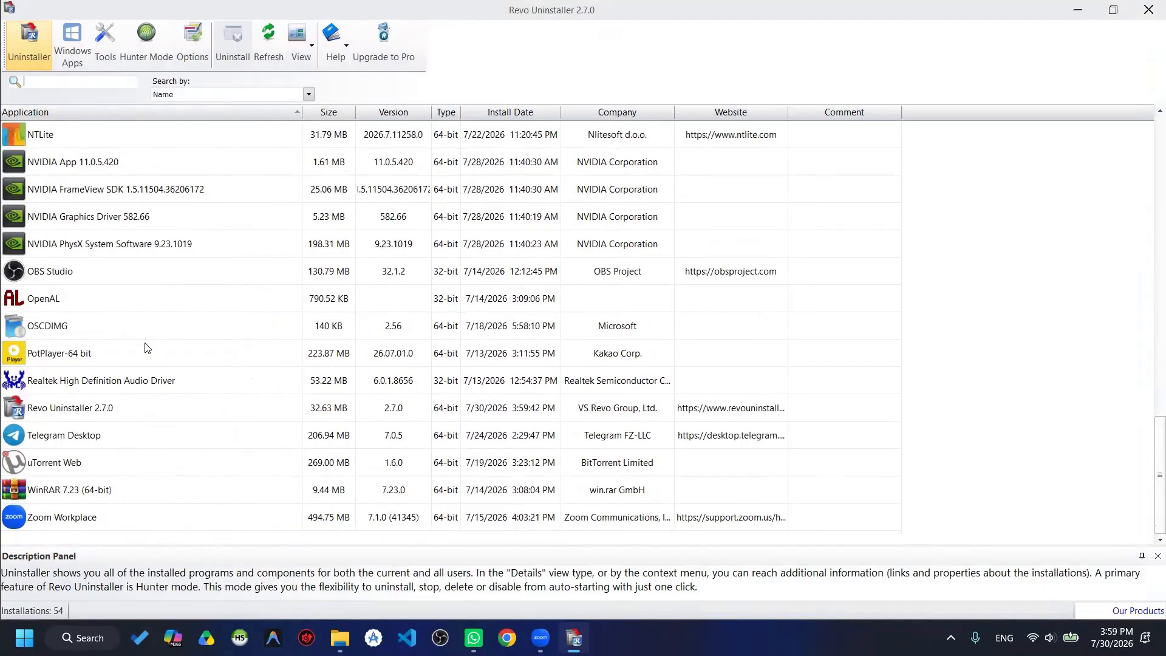
{"action": "scroll", "coordinate": [255, 407], "scroll_direction": "up", "scroll_amount": 13}
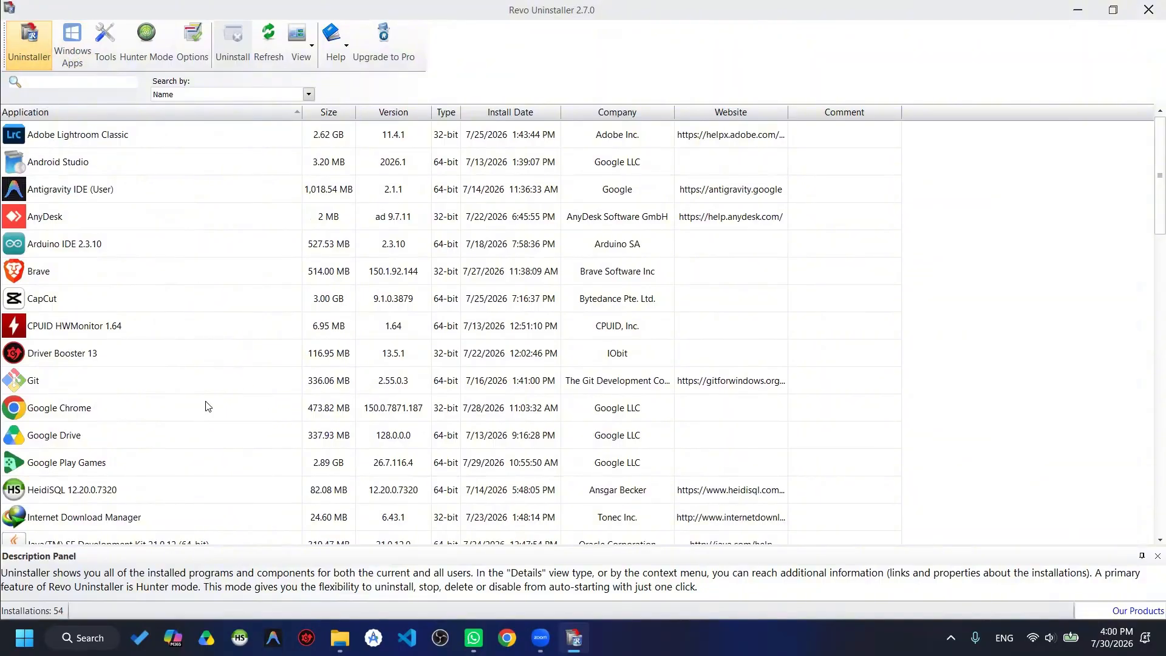
{"action": "scroll", "coordinate": [158, 435], "scroll_direction": "down", "scroll_amount": 11}
{"action": "scroll", "coordinate": [140, 437], "scroll_direction": "up", "scroll_amount": 11}
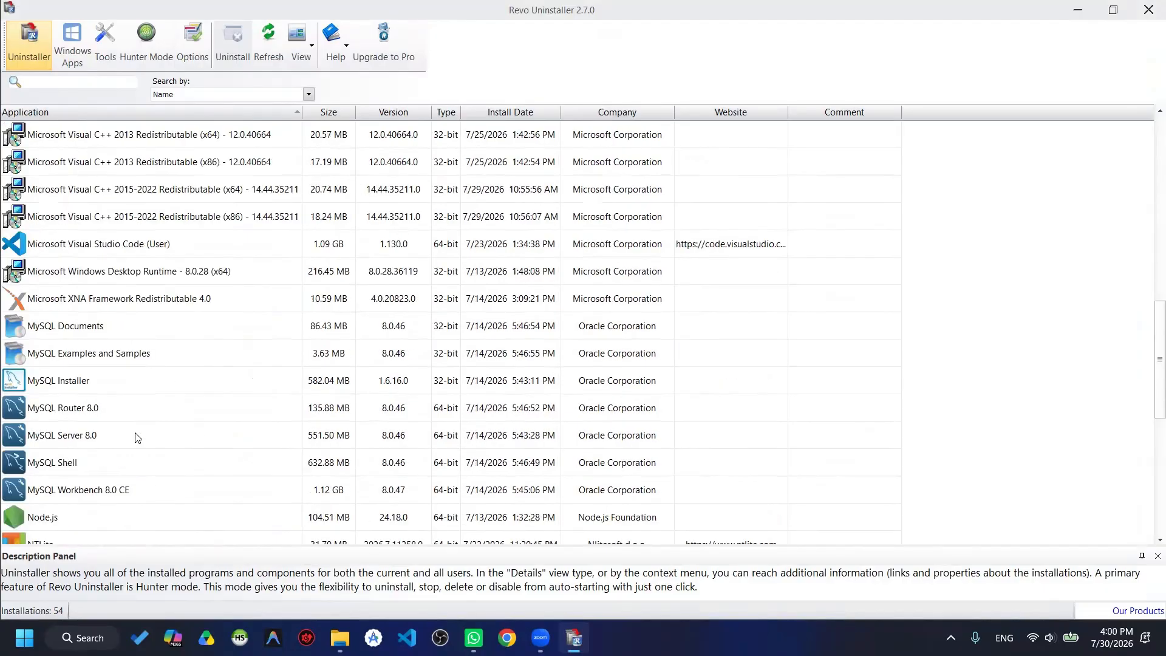
{"action": "left_click", "coordinate": [72, 43]}
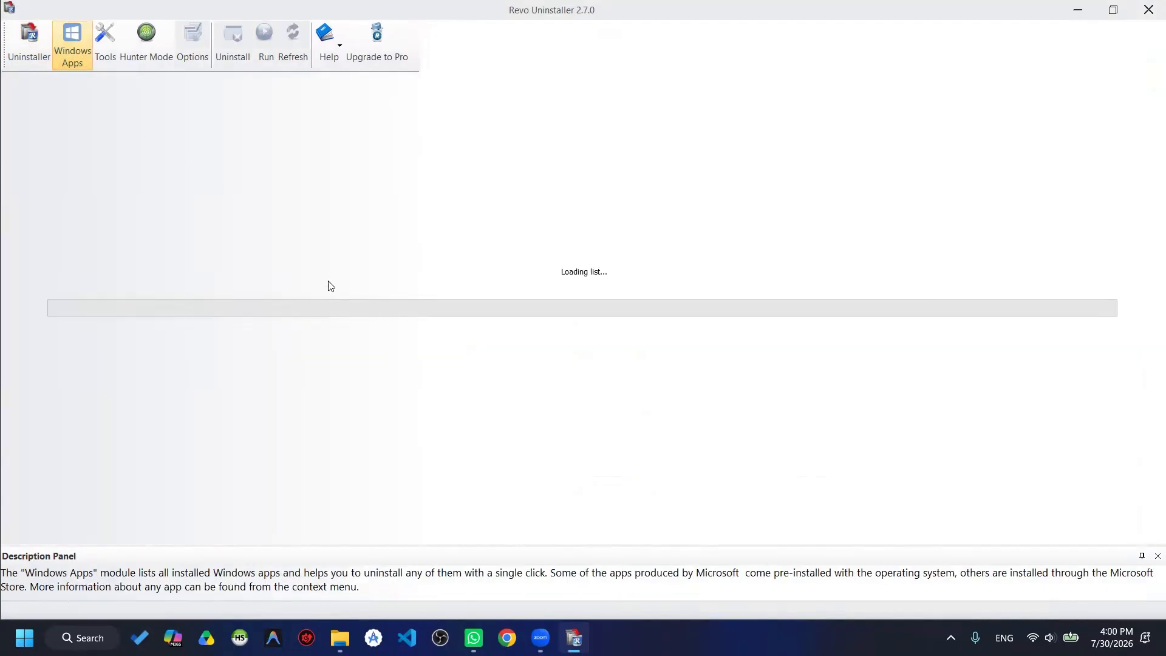
{"action": "scroll", "coordinate": [190, 315], "scroll_direction": "down", "scroll_amount": 5}
{"action": "scroll", "coordinate": [191, 315], "scroll_direction": "down", "scroll_amount": 5}
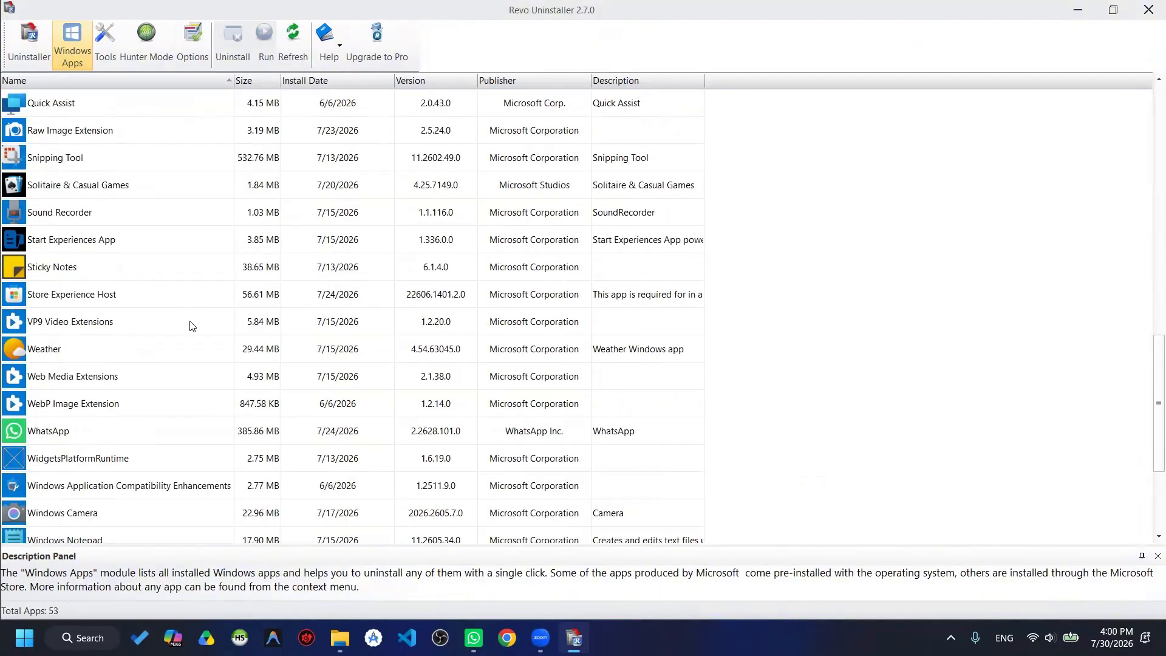
{"action": "scroll", "coordinate": [221, 325], "scroll_direction": "up", "scroll_amount": 10}
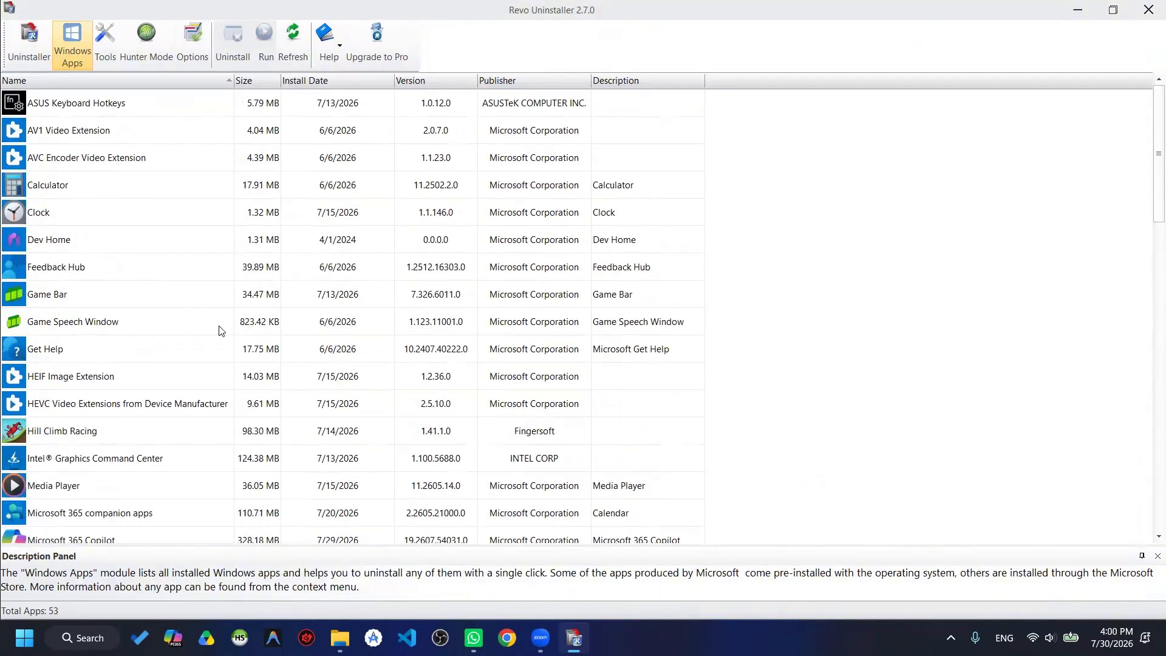
Look at the Junk Files Cleaner and Autorun Manager among the additional tools
{"action": "left_click", "coordinate": [109, 57]}
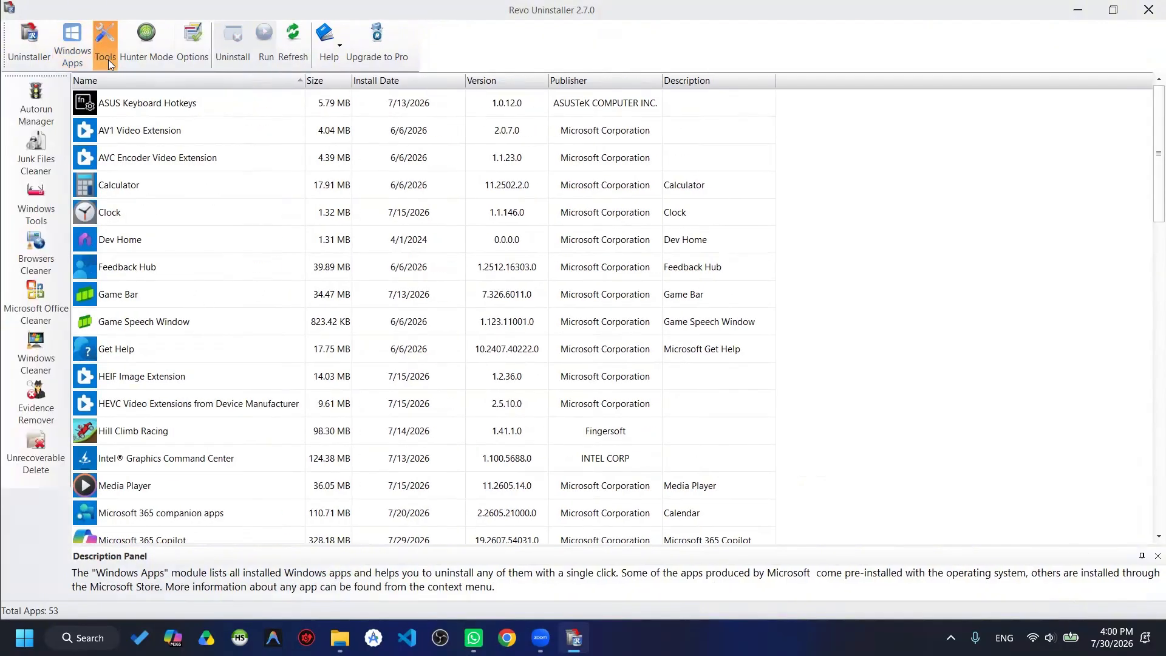
{"action": "left_click", "coordinate": [25, 151]}
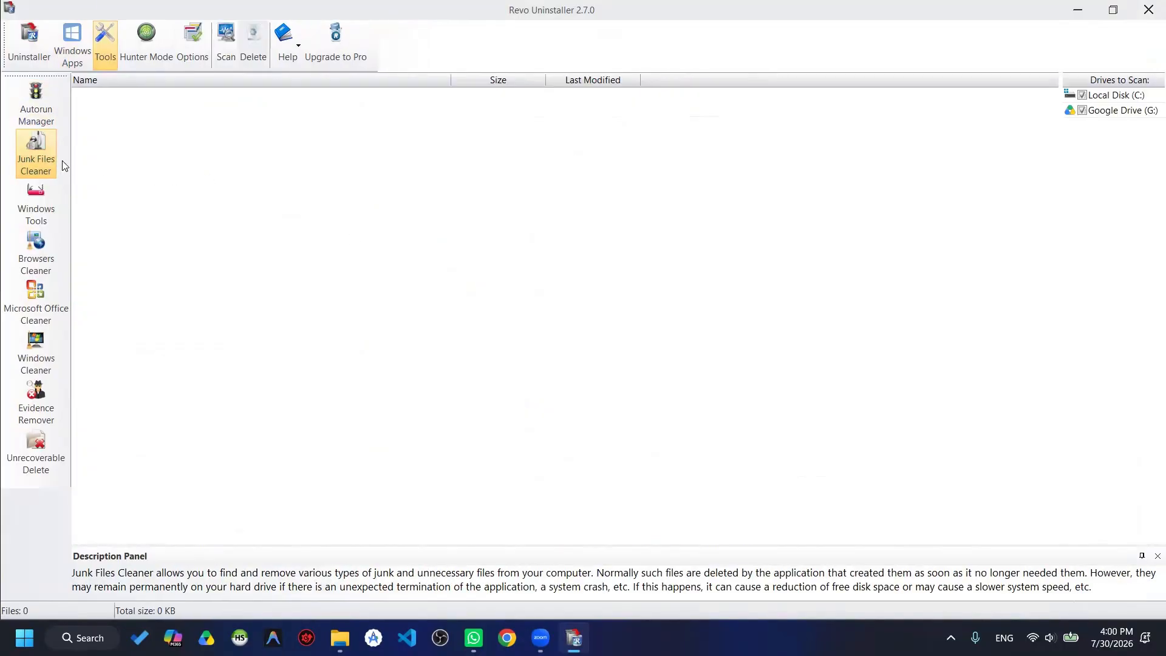
{"action": "left_click", "coordinate": [36, 109]}
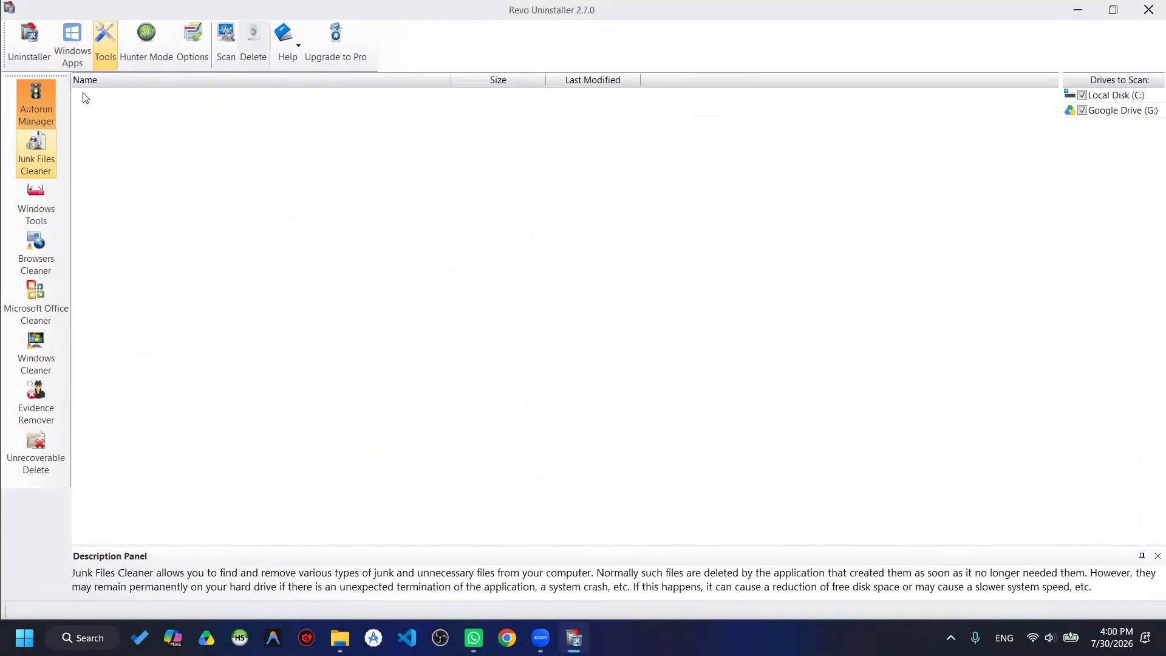
Search the installed programs for "java" and request the uninstall of Java(TM) SE Development Kit 21.0.12 (64-bit)
{"action": "left_click", "coordinate": [39, 43]}
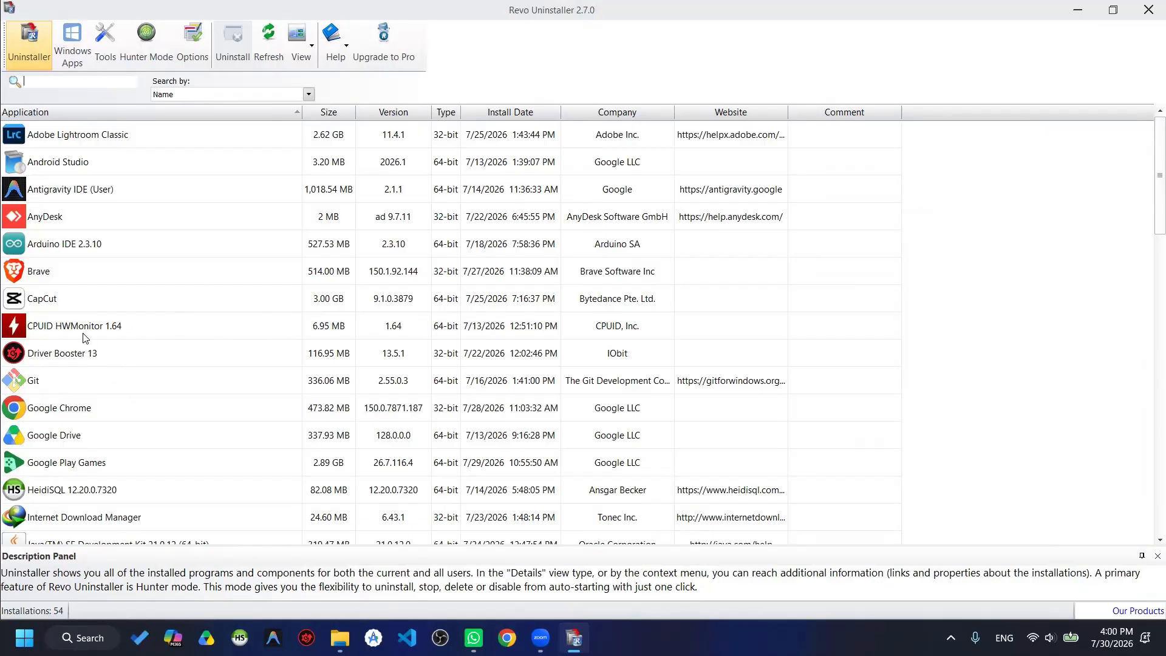
{"action": "type", "text": "java"}
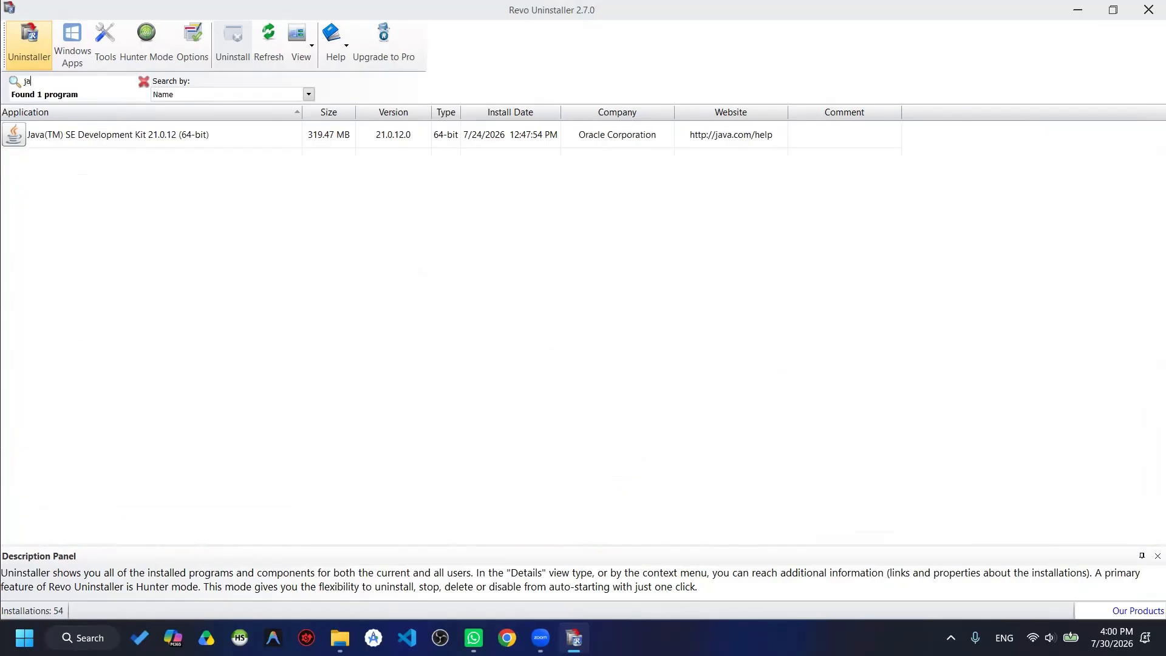
{"action": "left_click", "coordinate": [78, 134]}
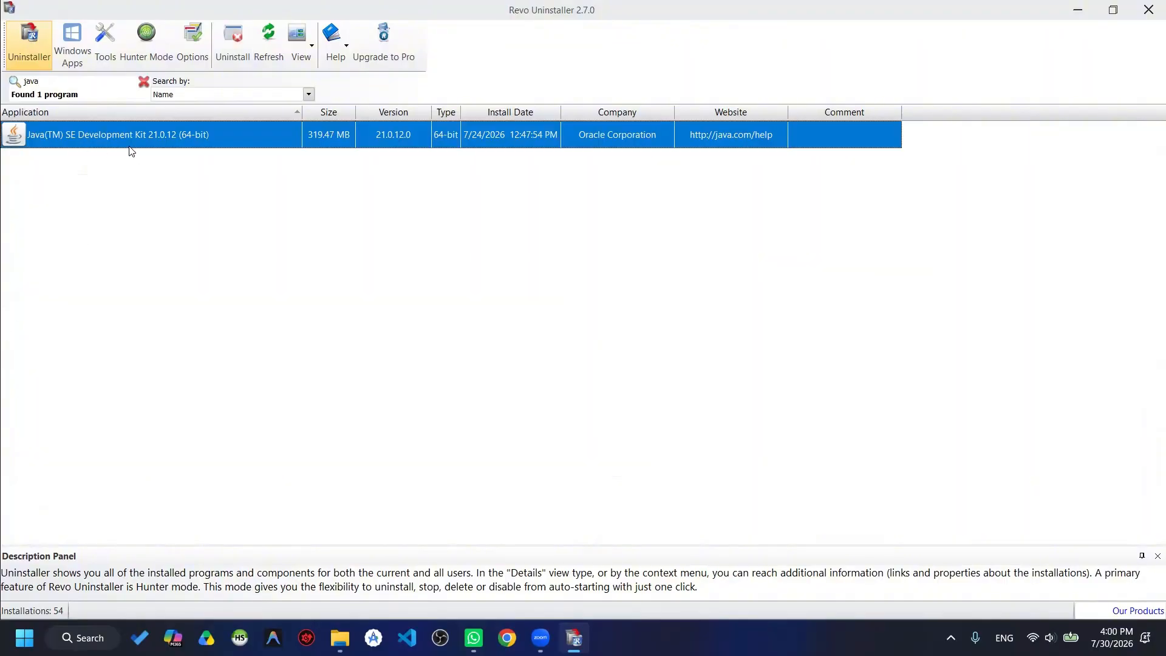
{"action": "right_click", "coordinate": [111, 137]}
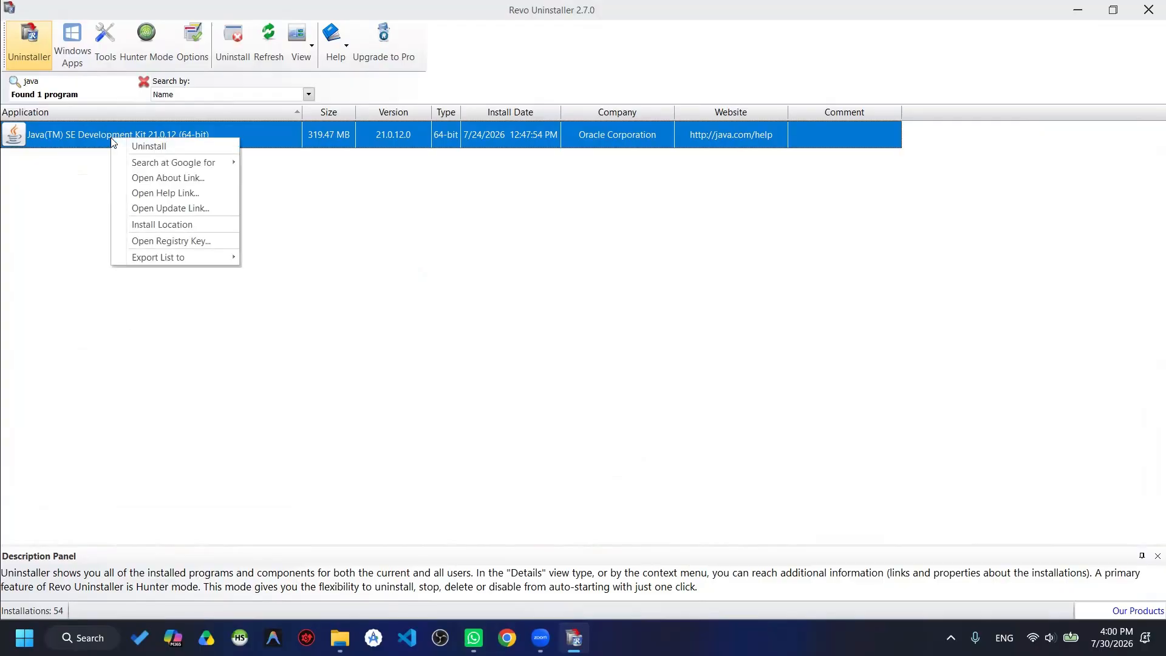
{"action": "left_click", "coordinate": [141, 146]}
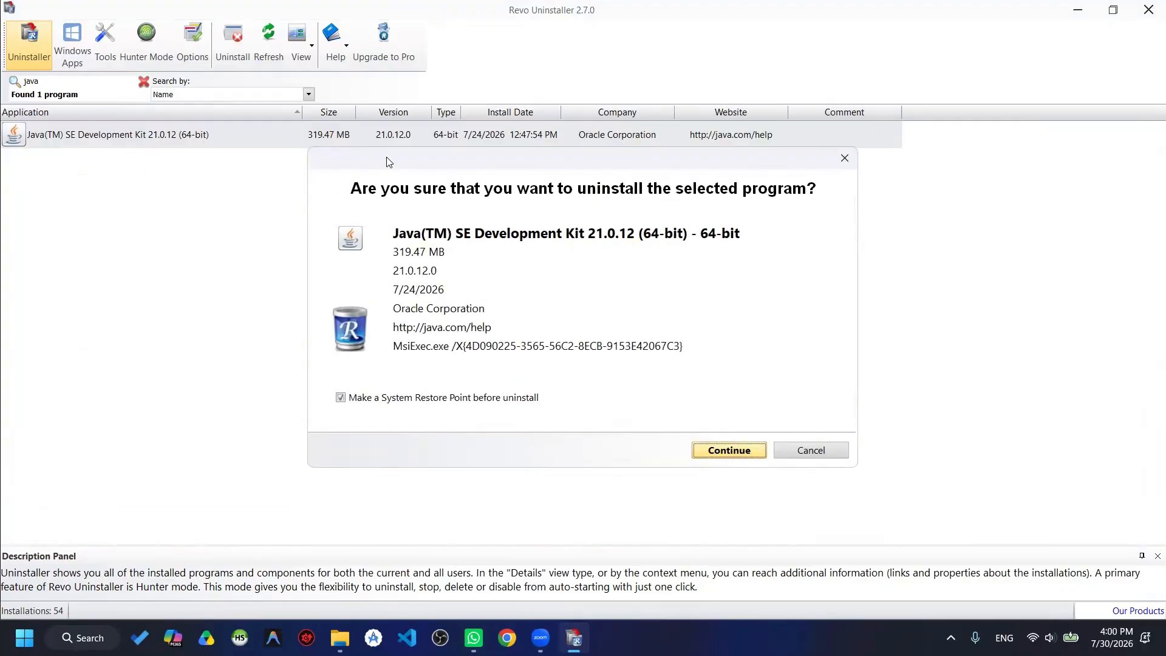
Uninstall the Java development kit without making a System Restore Point, confirming the removal in Windows Installer
{"action": "left_click_drag", "start_coordinate": [405, 163], "coordinate": [408, 215]}
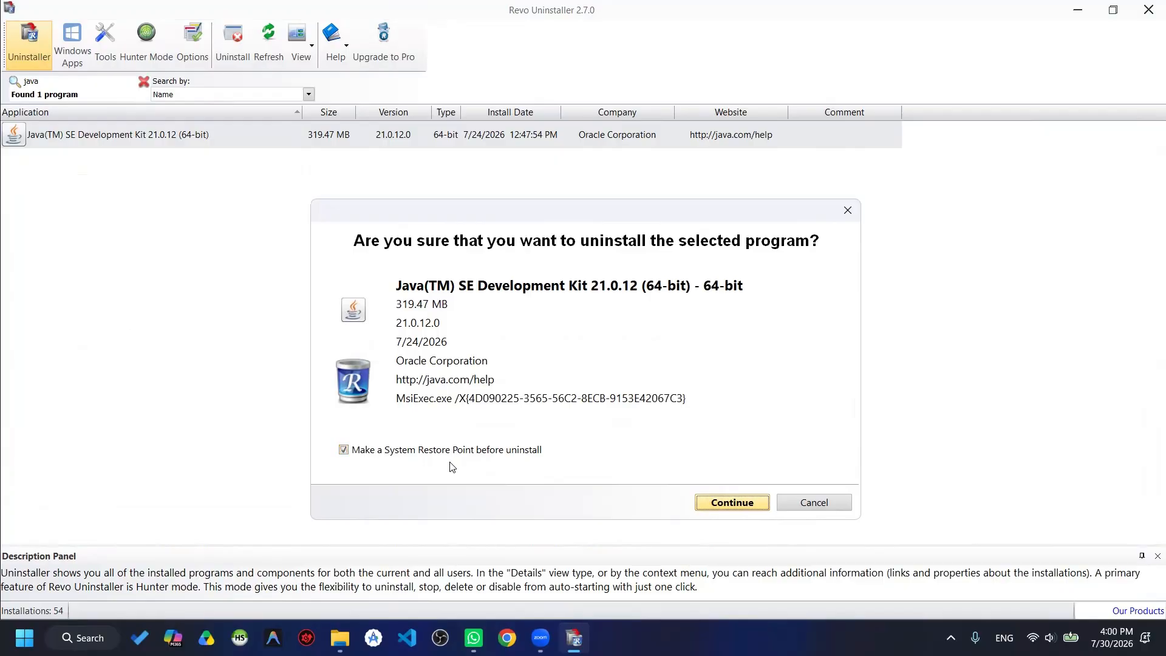
{"action": "left_click", "coordinate": [385, 453]}
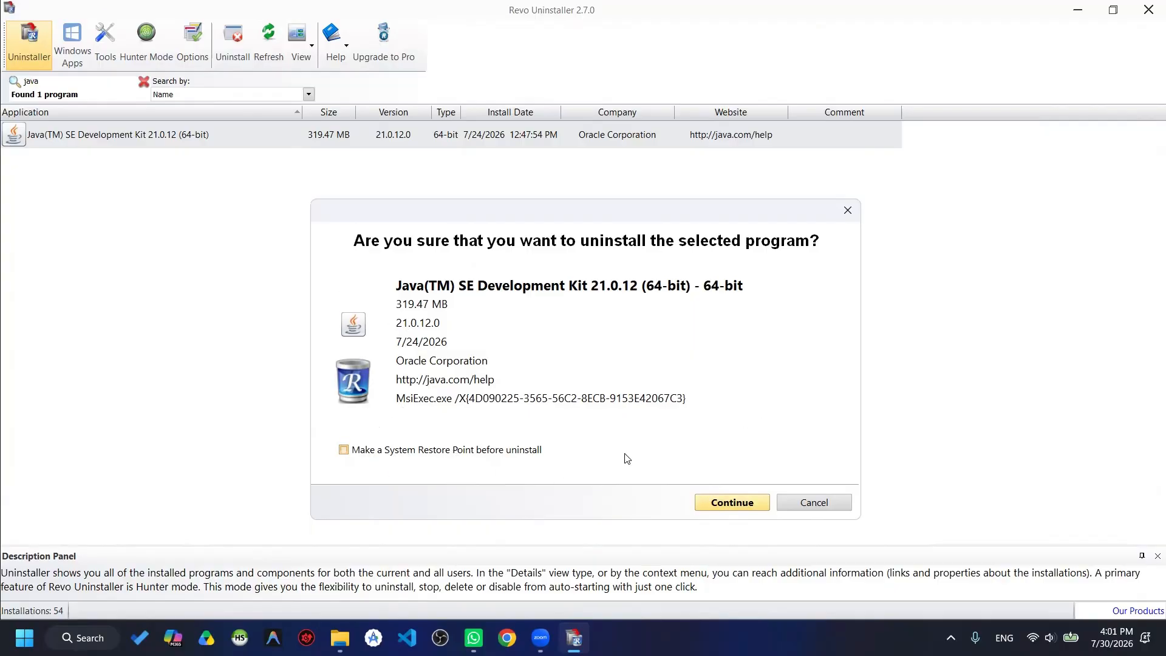
{"action": "left_click", "coordinate": [730, 503]}
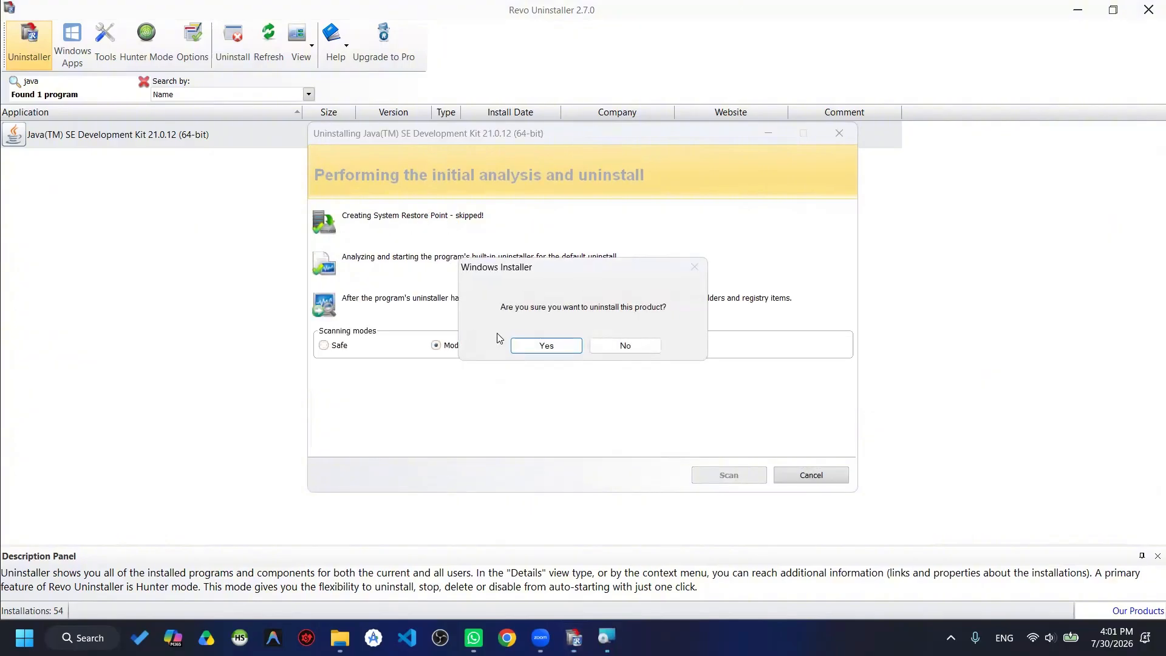
{"action": "left_click", "coordinate": [539, 351]}
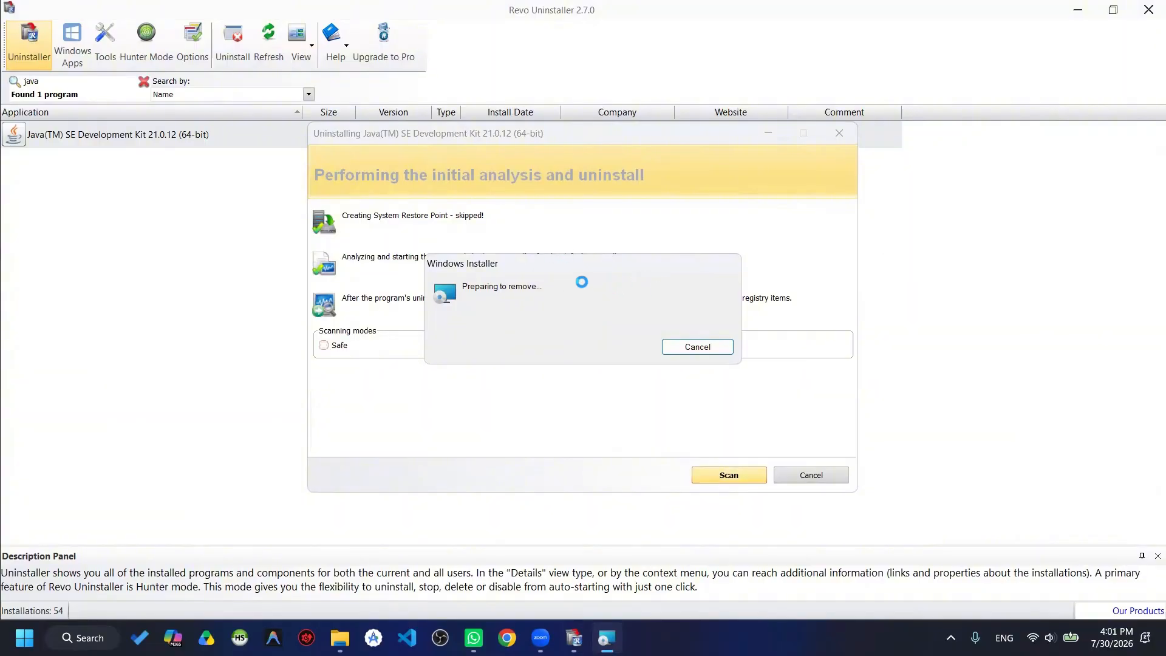
{"action": "mouse_move", "coordinate": [540, 638]}
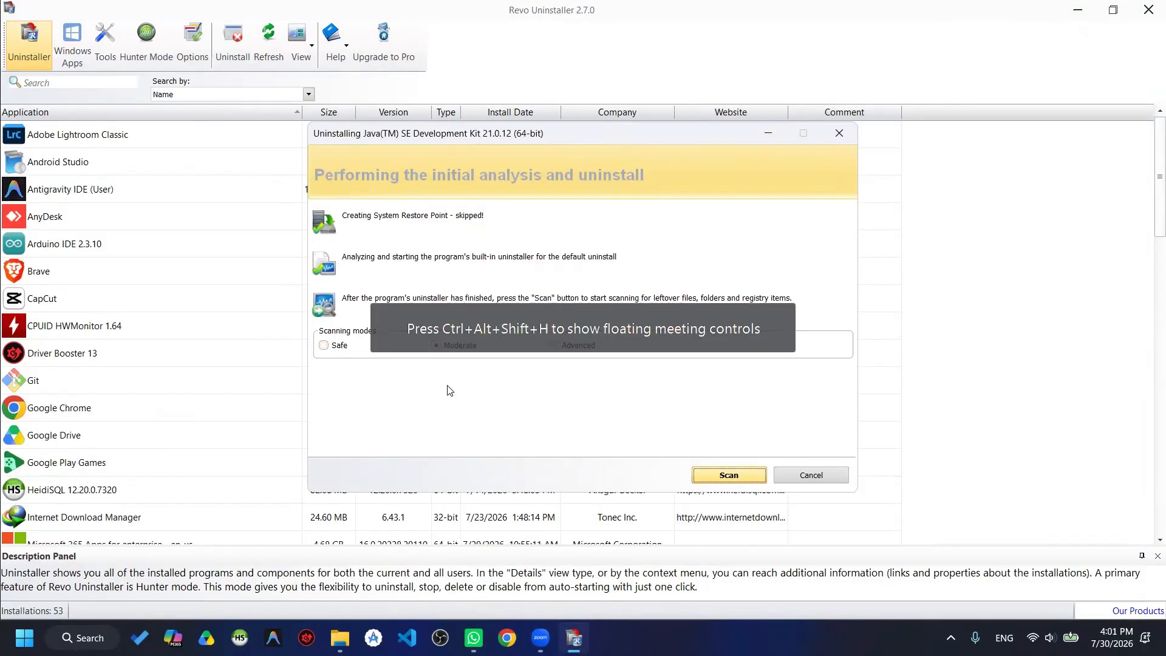
Scan for the Java development kit's leftover items using the Advanced scanning mode
{"action": "left_click", "coordinate": [333, 347]}
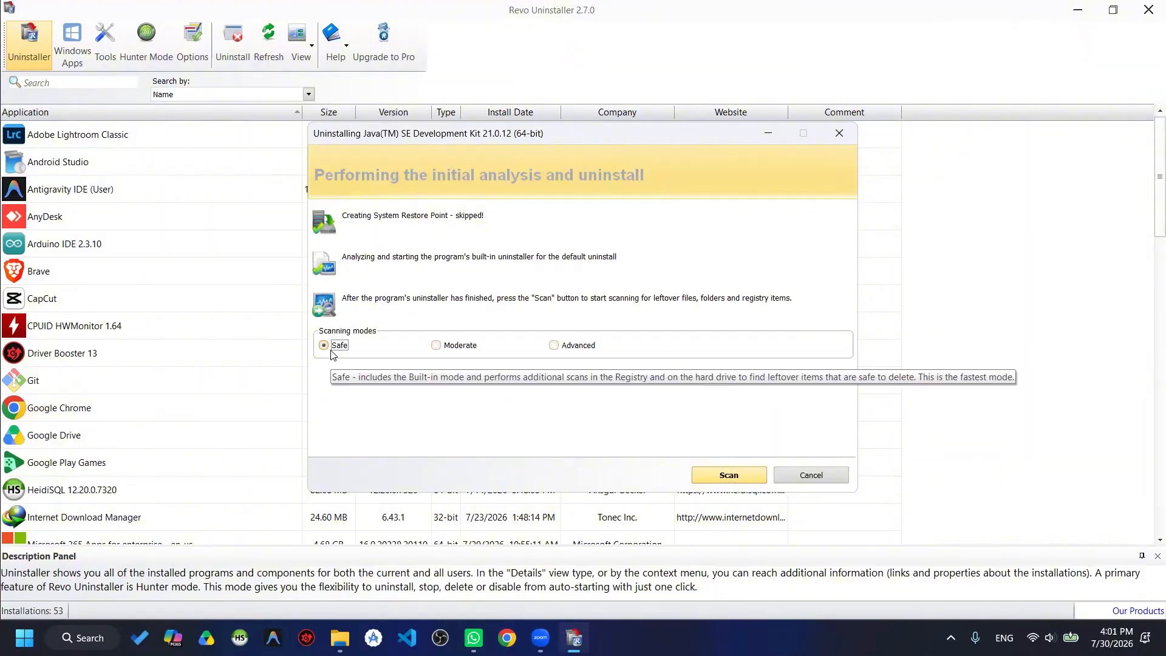
{"action": "left_click", "coordinate": [456, 346]}
{"action": "left_click", "coordinate": [554, 345]}
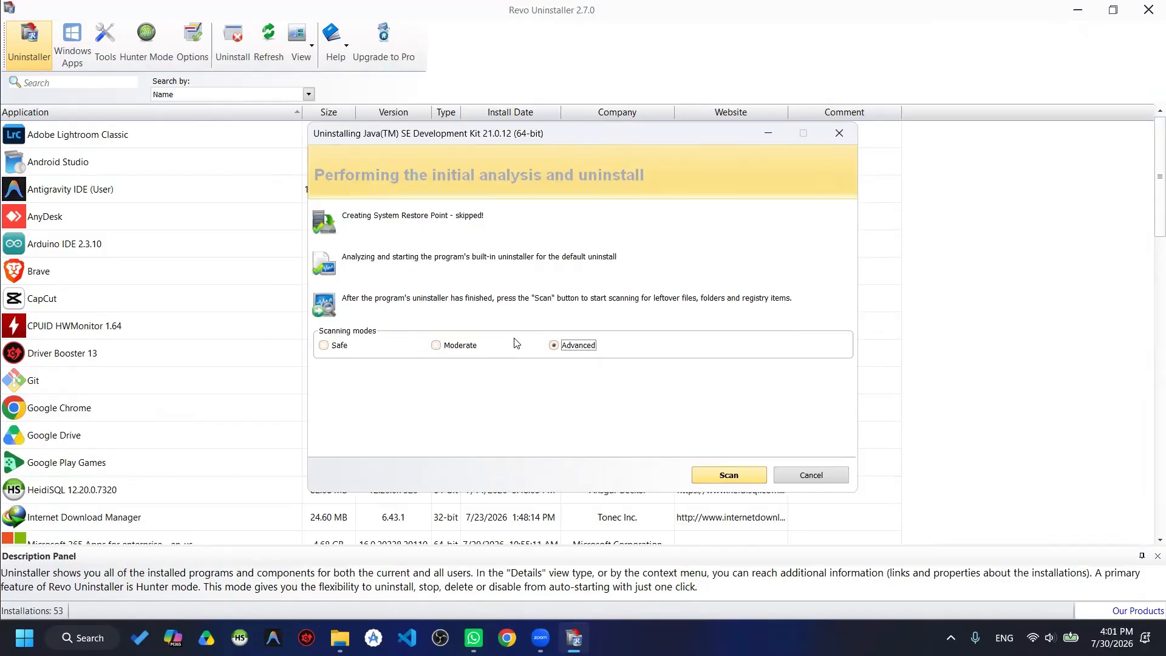
{"action": "left_click", "coordinate": [723, 474]}
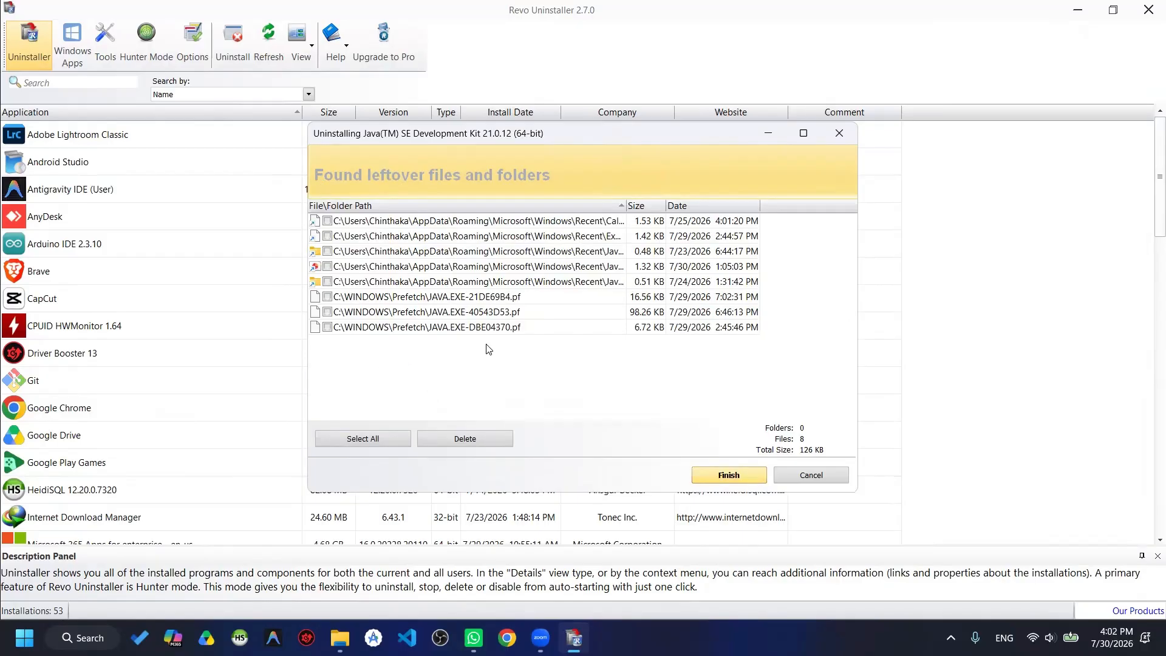
Select all of the leftover Java files and delete them, confirming the deletion
{"action": "left_click", "coordinate": [338, 438]}
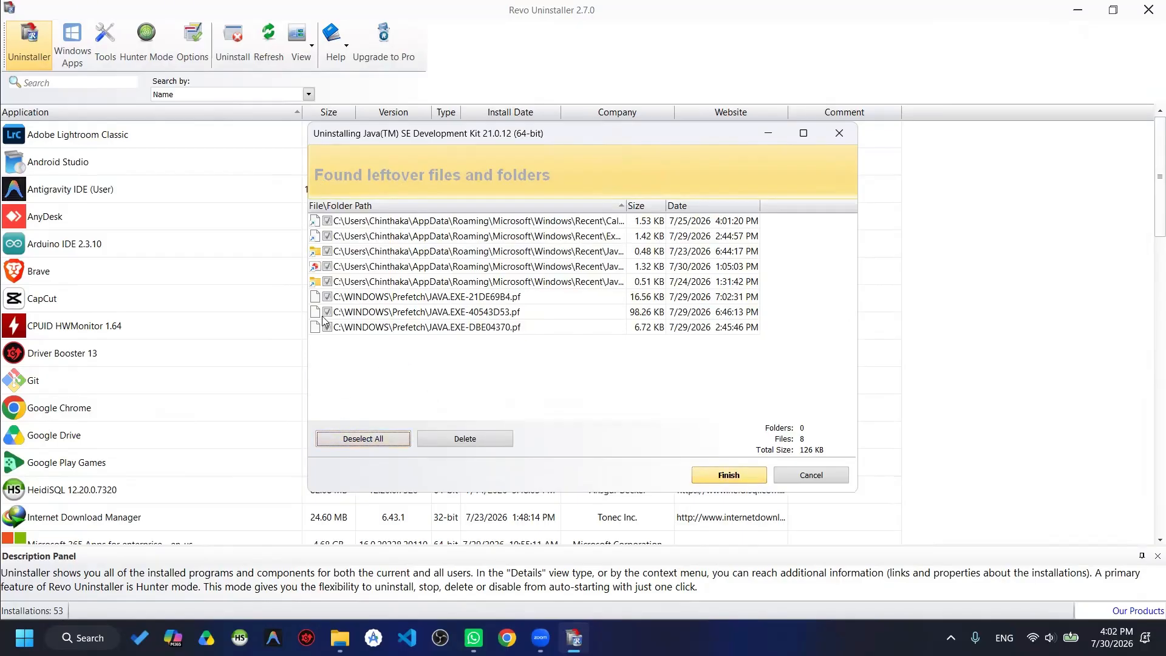
{"action": "left_click", "coordinate": [463, 439]}
{"action": "left_click", "coordinate": [607, 348]}
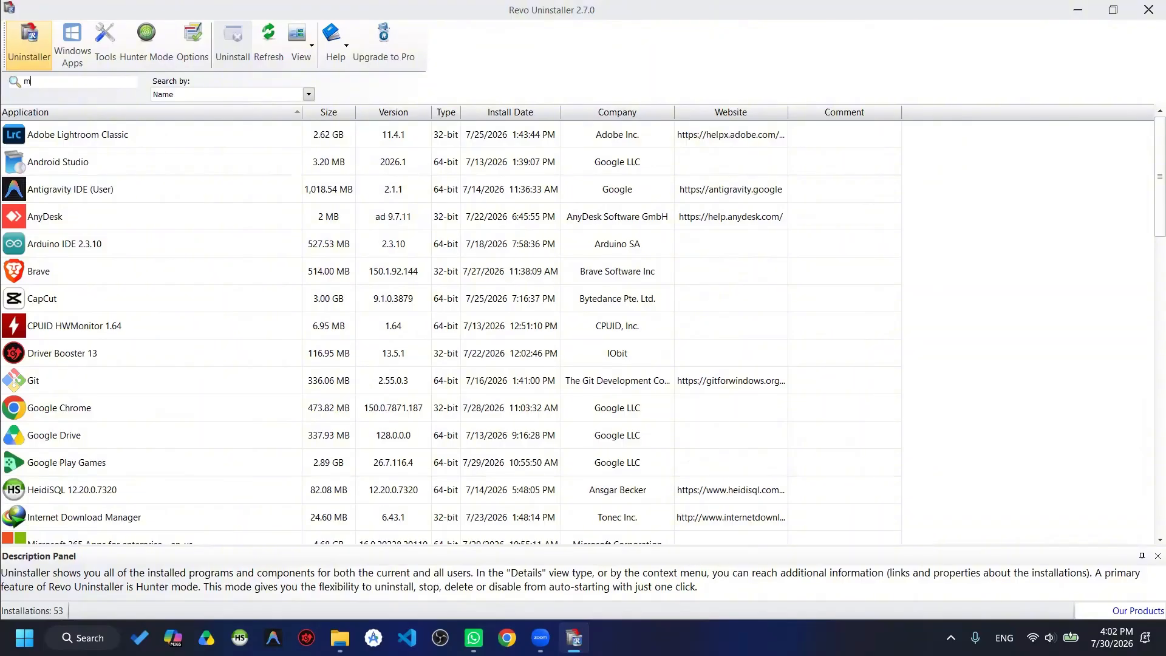
Filter the installed programs by "my" and start uninstalling MySQL Workbench 8.0 CE without making a System Restore Point
{"action": "type", "text": "y"}
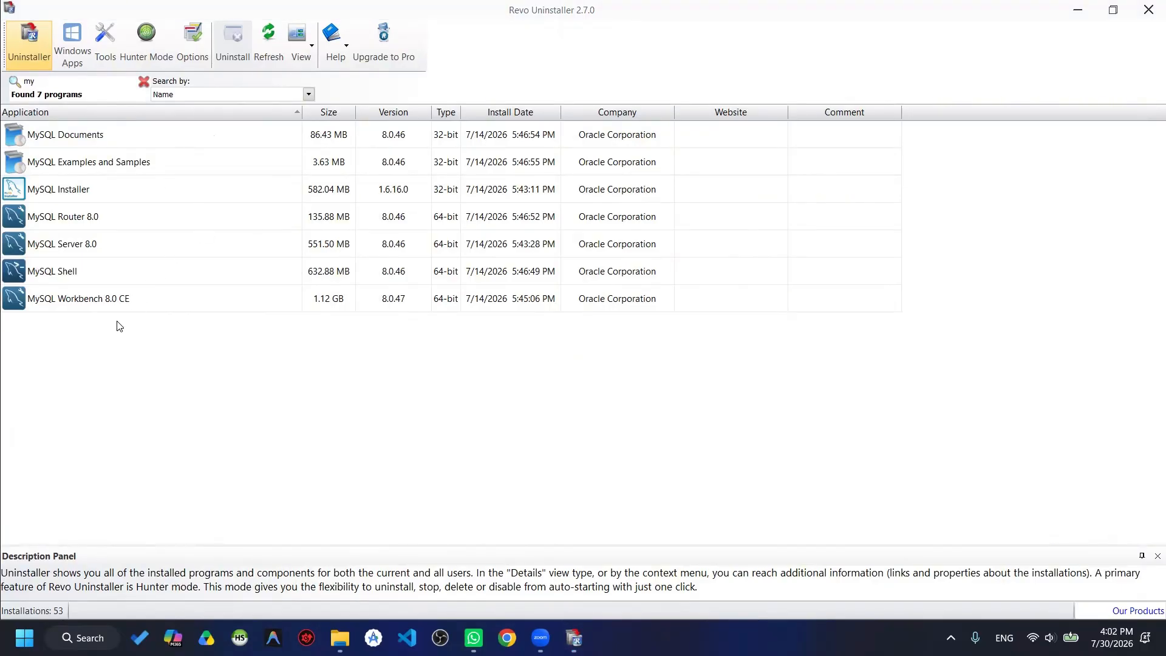
{"action": "left_click", "coordinate": [82, 301]}
{"action": "right_click", "coordinate": [79, 298]}
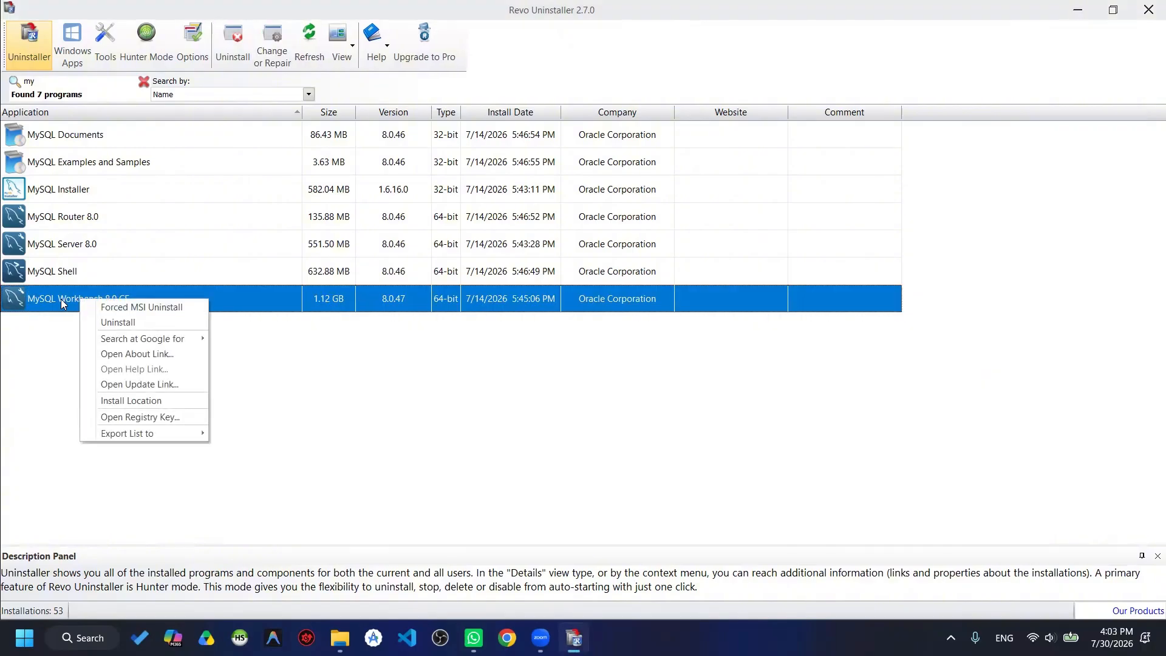
{"action": "left_click", "coordinate": [119, 323]}
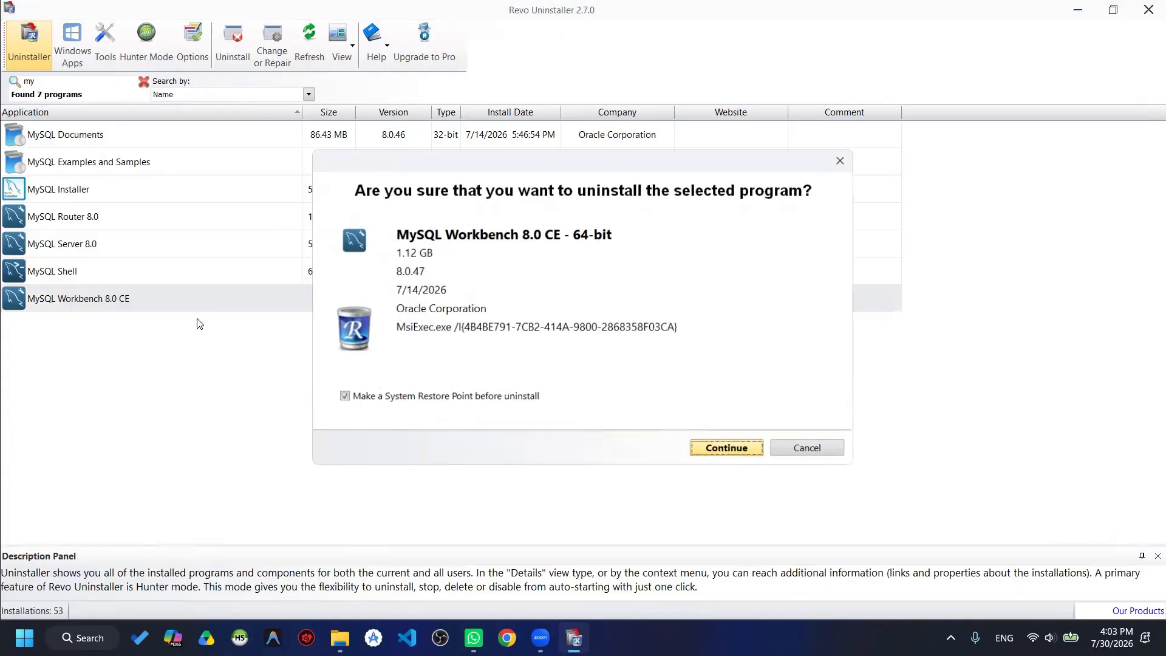
{"action": "left_click", "coordinate": [389, 398]}
{"action": "left_click", "coordinate": [729, 451]}
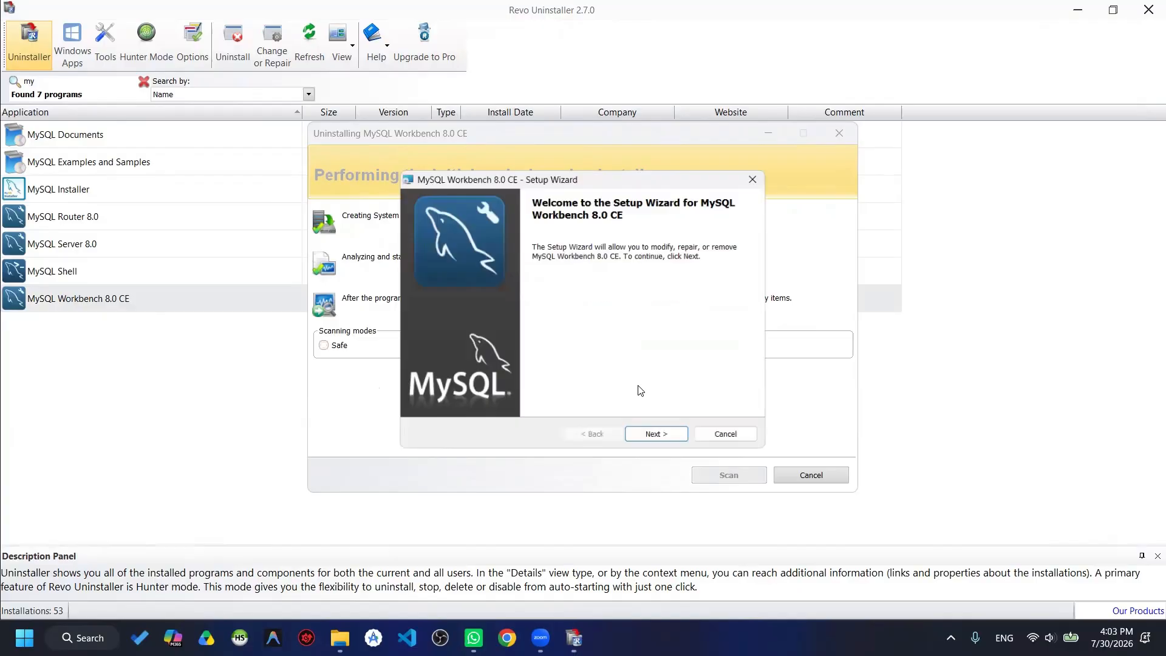
Remove MySQL Workbench 8.0 CE through its Setup Wizard and finish the wizard
{"action": "left_click", "coordinate": [658, 440]}
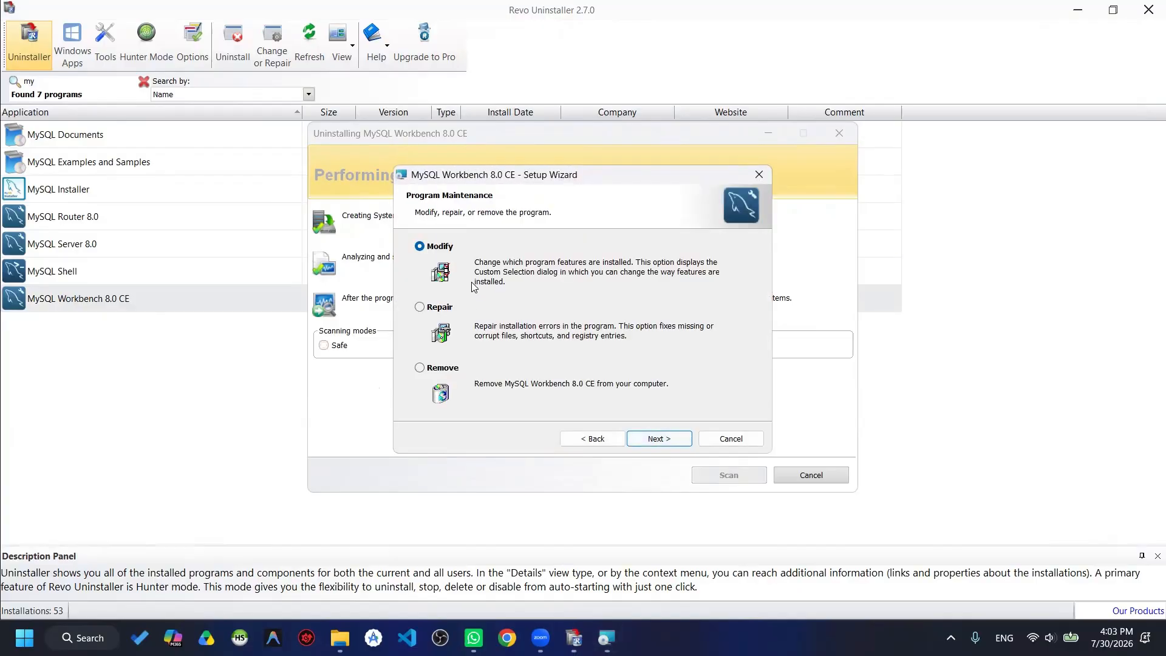
{"action": "left_click", "coordinate": [438, 367]}
{"action": "left_click", "coordinate": [654, 443]}
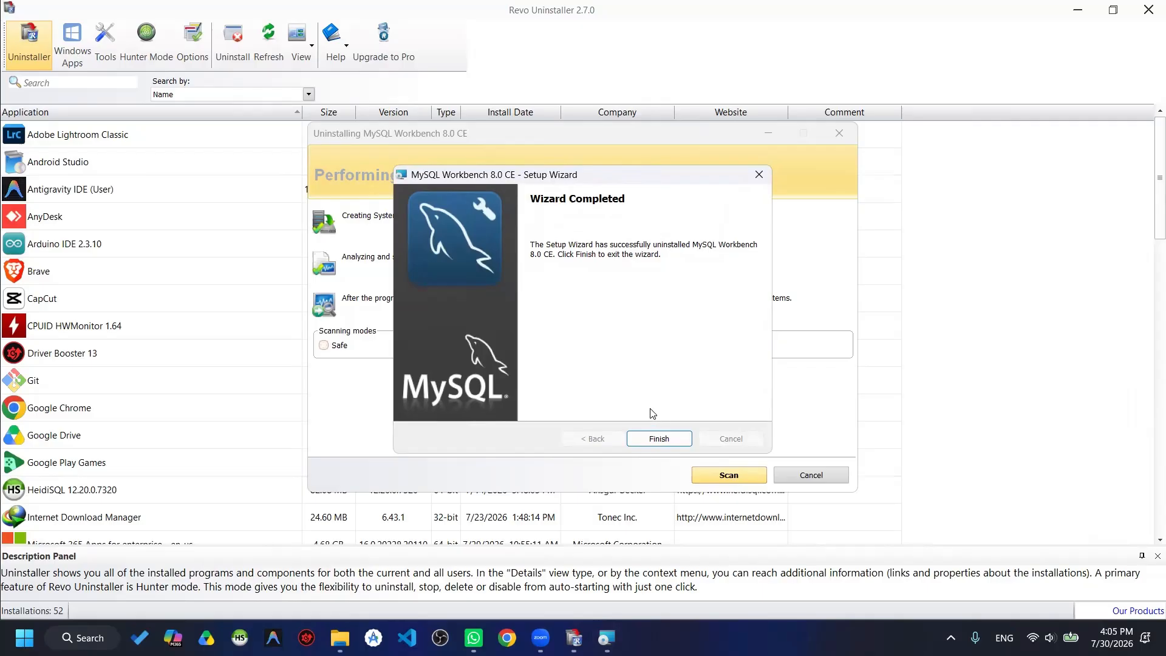
{"action": "left_click", "coordinate": [642, 439]}
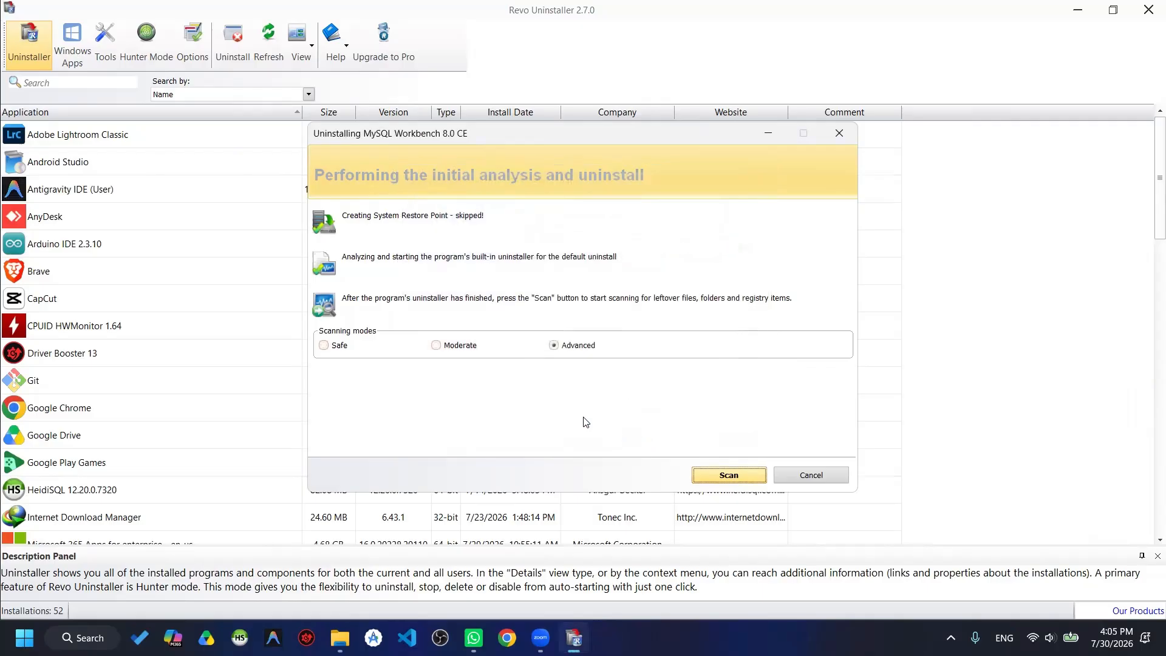
Scan for MySQL Workbench leftovers in Advanced mode, and delete all of the leftover Registry items found, confirming the deletion
{"action": "left_click", "coordinate": [718, 477]}
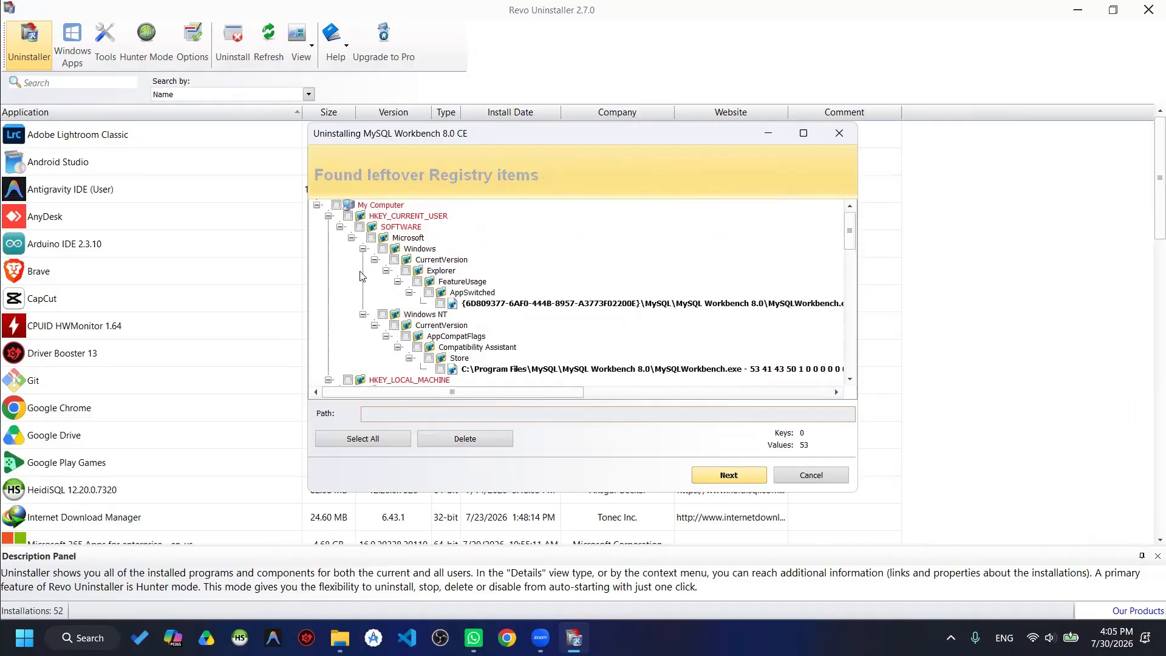
{"action": "scroll", "coordinate": [365, 276], "scroll_direction": "down", "scroll_amount": 1}
{"action": "scroll", "coordinate": [419, 302], "scroll_direction": "up", "scroll_amount": 1}
{"action": "left_click", "coordinate": [362, 439]}
{"action": "left_click", "coordinate": [463, 440]}
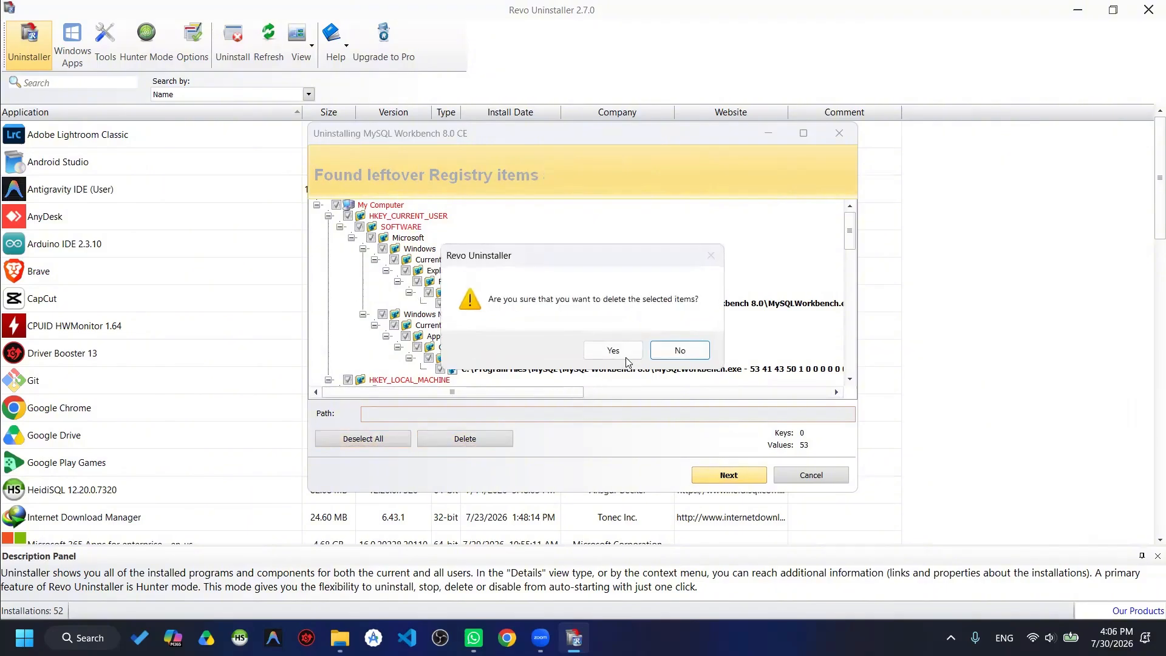
{"action": "left_click", "coordinate": [609, 347]}
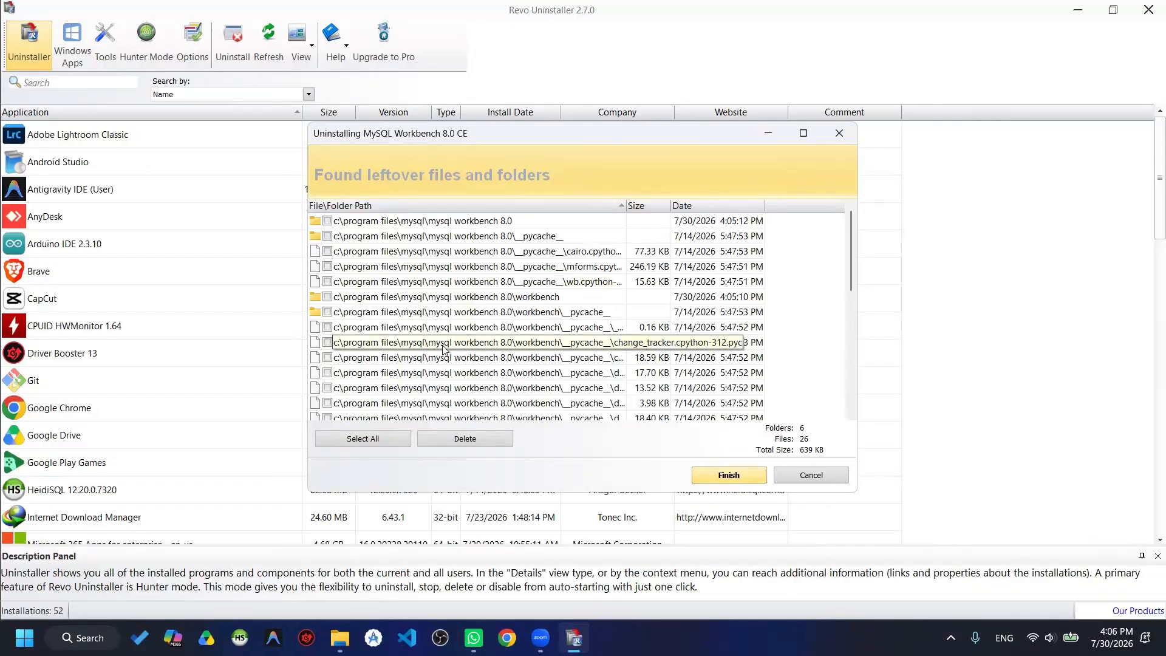
Delete all leftover MySQL Workbench files and folders, confirming the deletion, and filter the installed programs by "mysq"
{"action": "scroll", "coordinate": [448, 359], "scroll_direction": "down", "scroll_amount": 2}
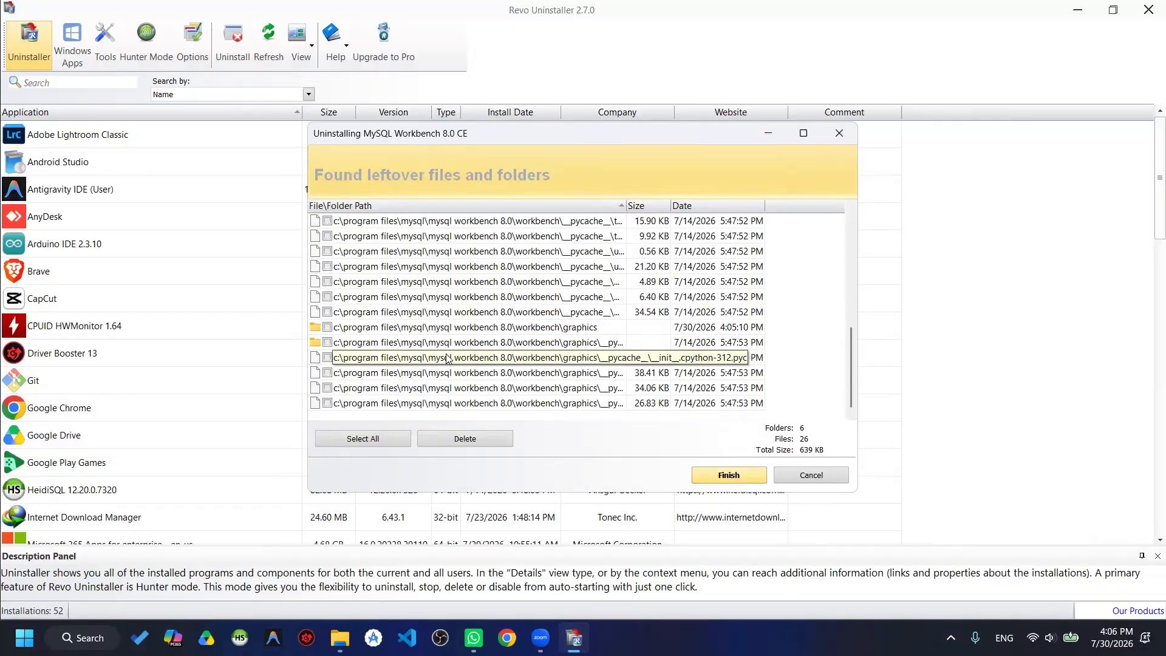
{"action": "scroll", "coordinate": [448, 358], "scroll_direction": "up", "scroll_amount": 2}
{"action": "left_click", "coordinate": [372, 448]}
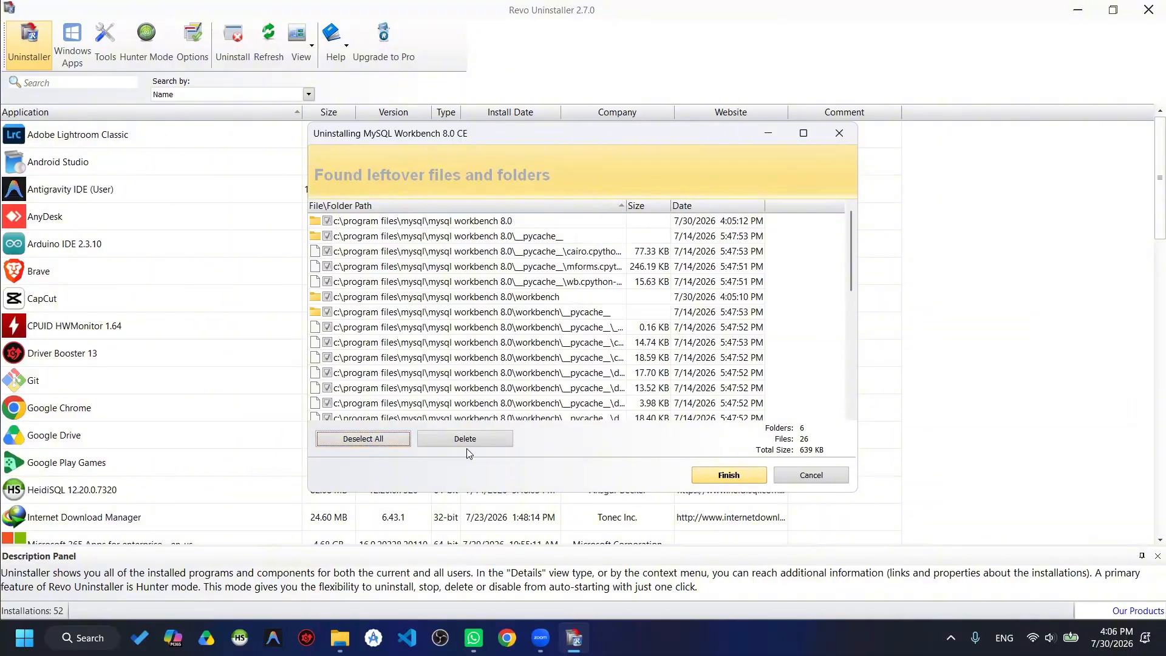
{"action": "left_click", "coordinate": [469, 451]}
{"action": "left_click", "coordinate": [610, 348]}
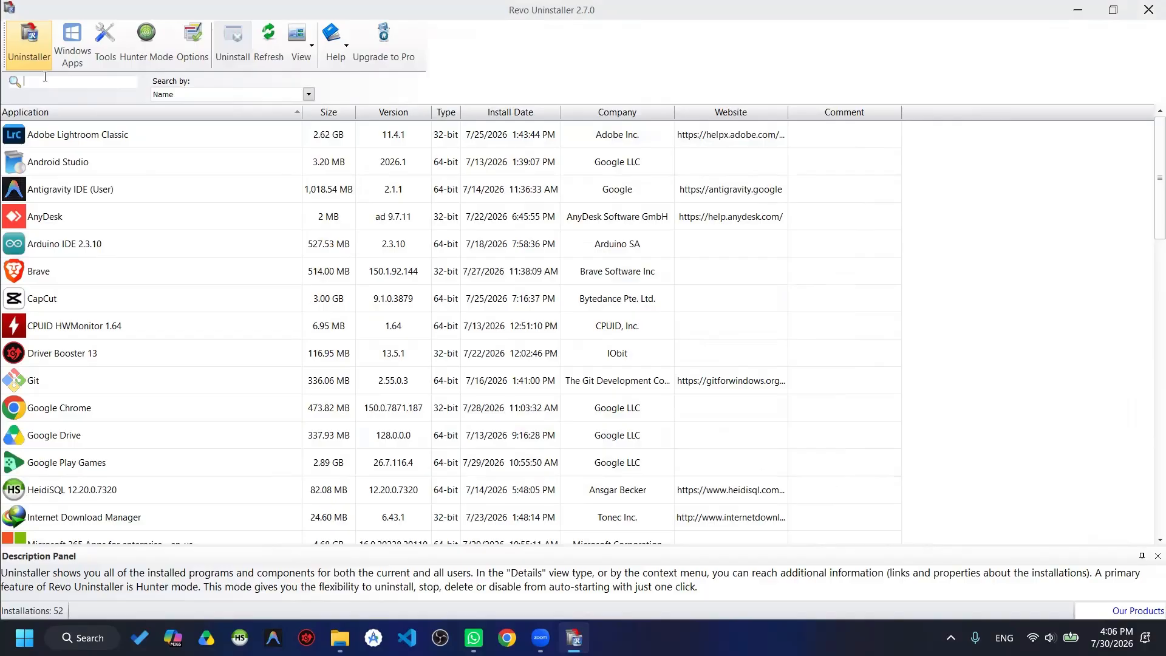
{"action": "type", "text": "mysq"}
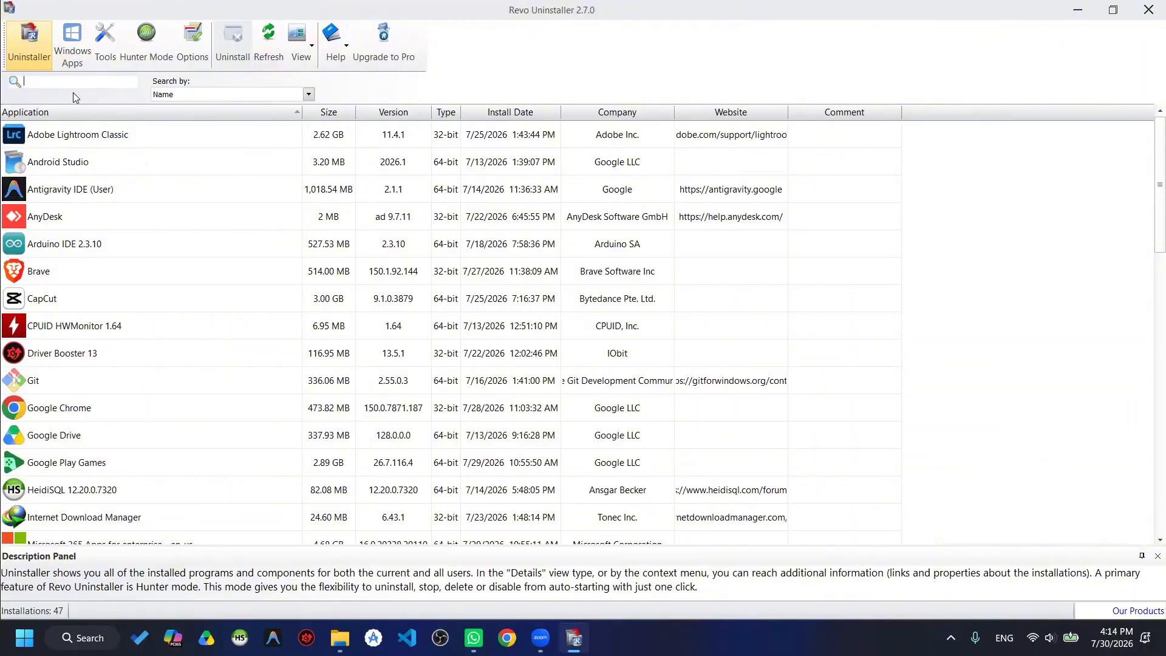
Scan the Local Disk (C:) and Google Drive (G:) drives for junk with Junk Files Cleaner
{"action": "left_click", "coordinate": [98, 50]}
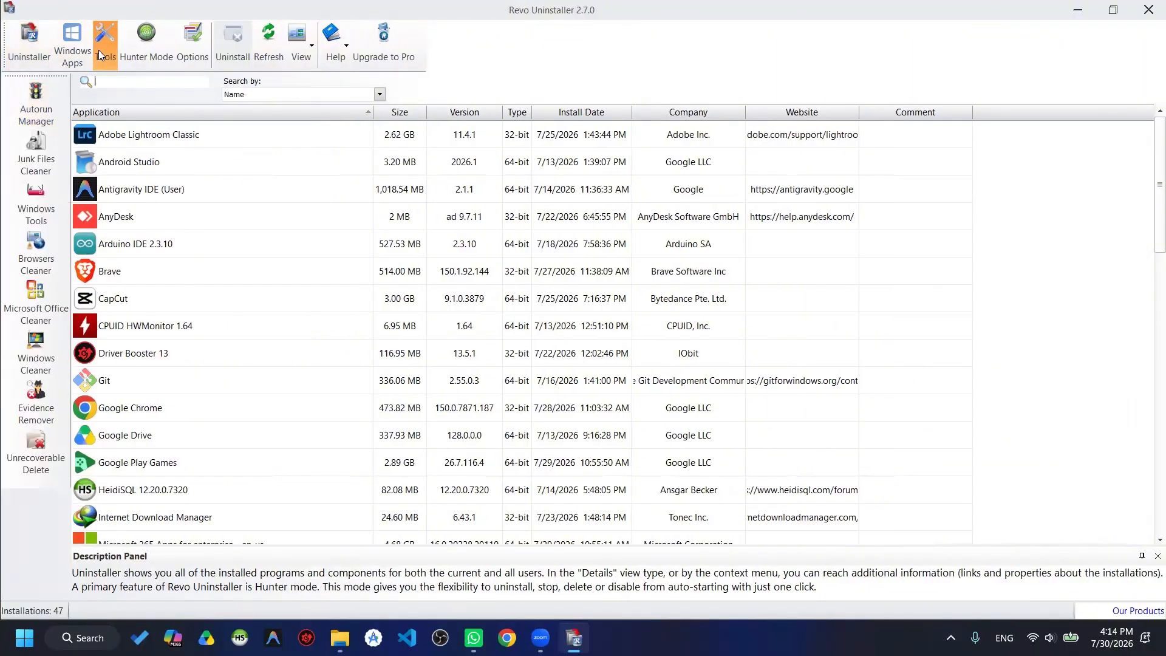
{"action": "left_click", "coordinate": [34, 166]}
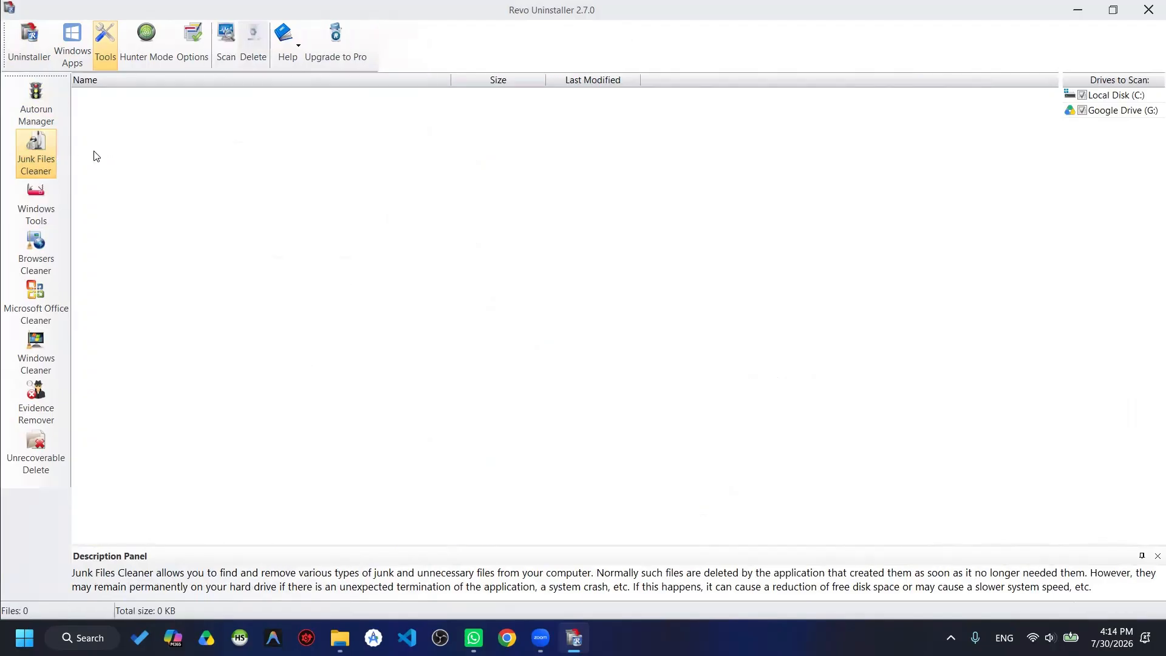
{"action": "left_click", "coordinate": [230, 39]}
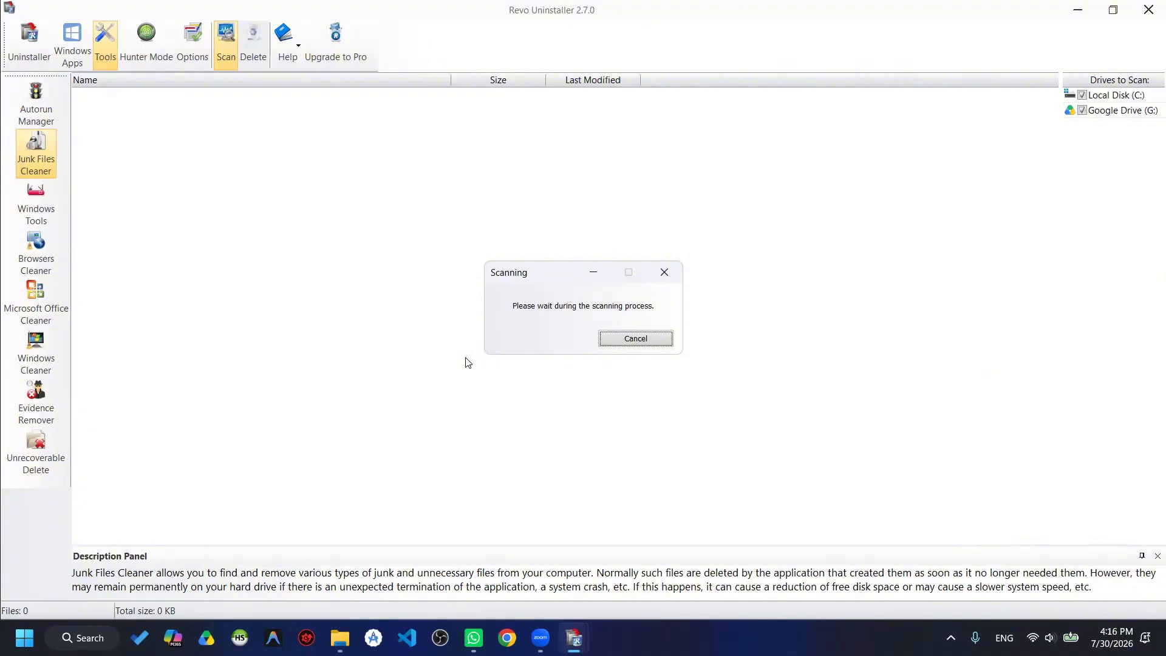
{"action": "left_click_drag", "start_coordinate": [506, 279], "coordinate": [504, 283]}
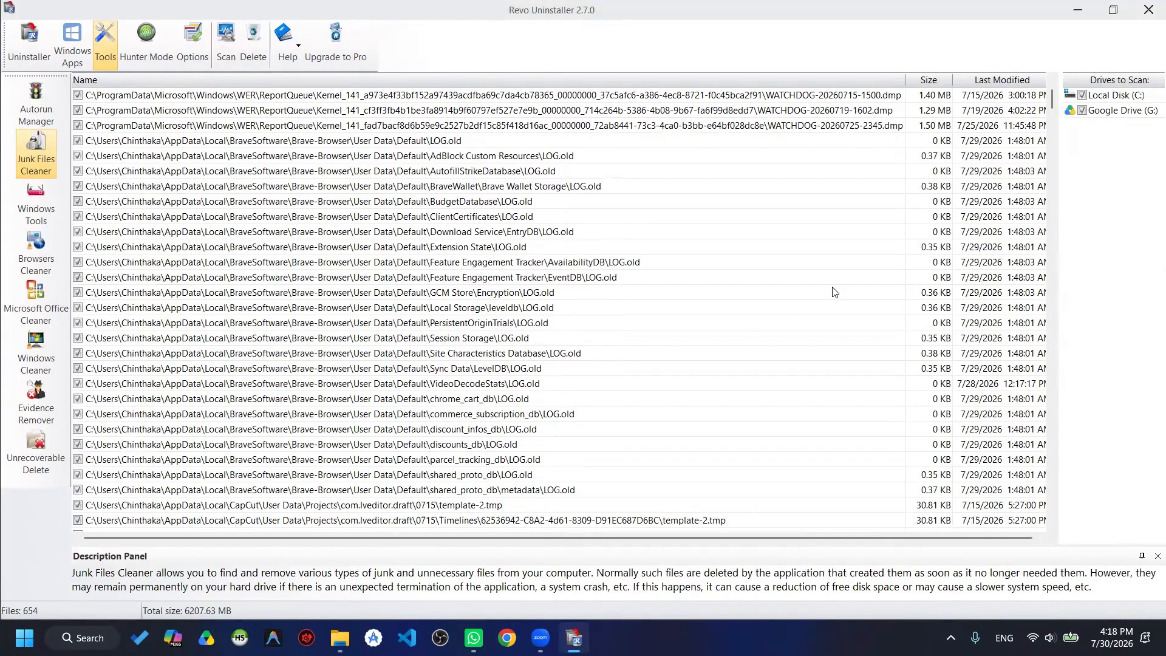
Review the found junk files and delete all of the checked ones, acknowledging the notice about files in use
{"action": "left_click_drag", "start_coordinate": [1054, 93], "coordinate": [585, 8]}
{"action": "scroll", "coordinate": [1053, 115], "scroll_direction": "down", "scroll_amount": 5}
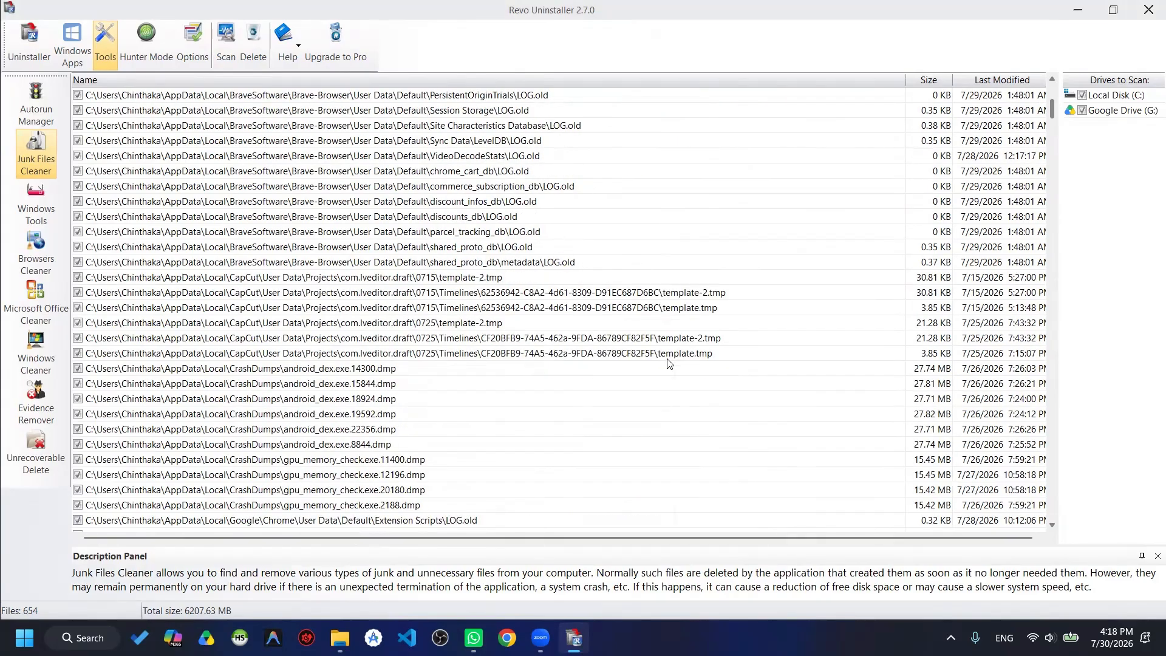
{"action": "left_click_drag", "start_coordinate": [1051, 112], "coordinate": [1051, 96]}
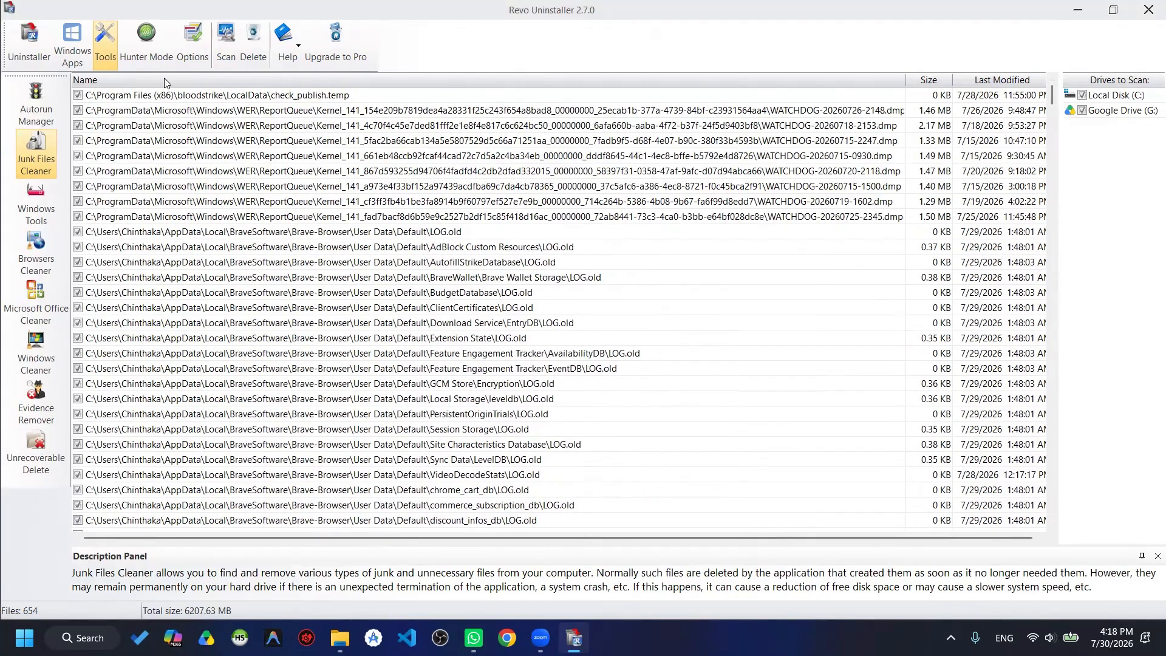
{"action": "left_click", "coordinate": [257, 45]}
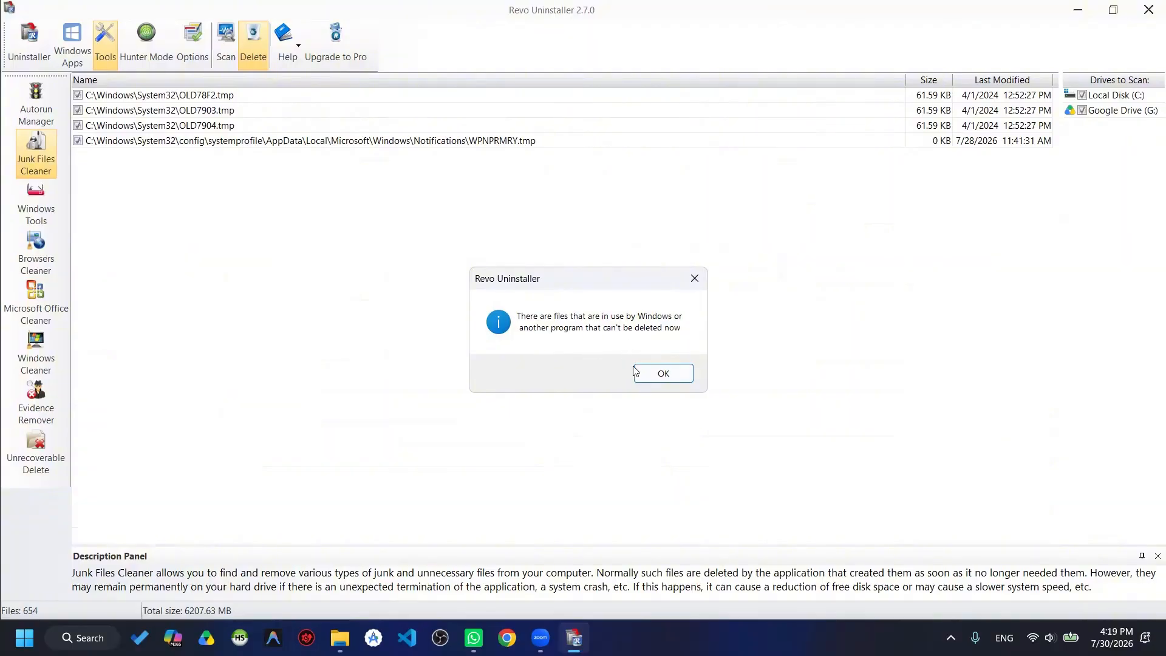
{"action": "left_click", "coordinate": [663, 373]}
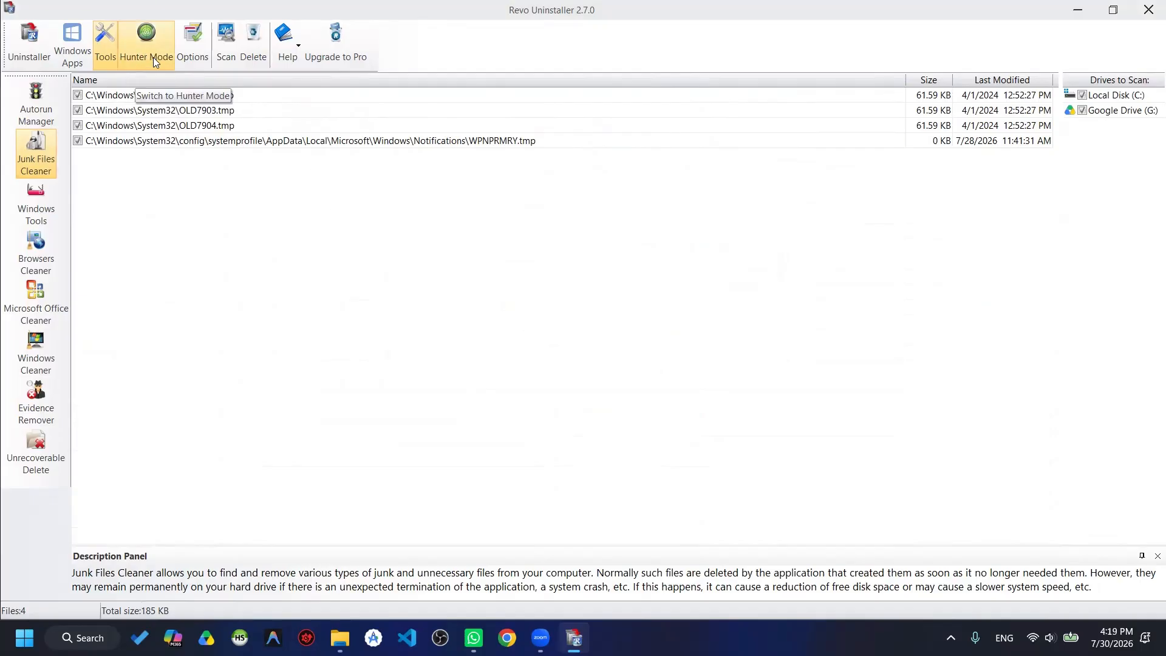
Switch to Hunter Mode and try aiming its target at an empty area of the desktop
{"action": "double_click", "coordinate": [492, 21]}
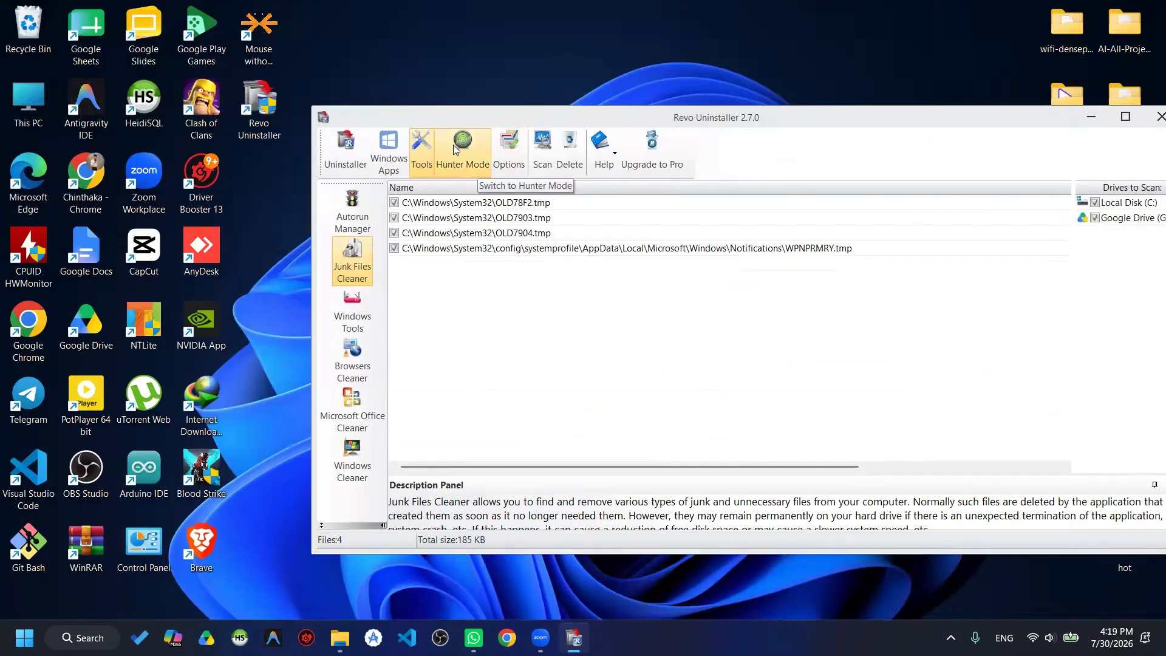
{"action": "left_click", "coordinate": [459, 157]}
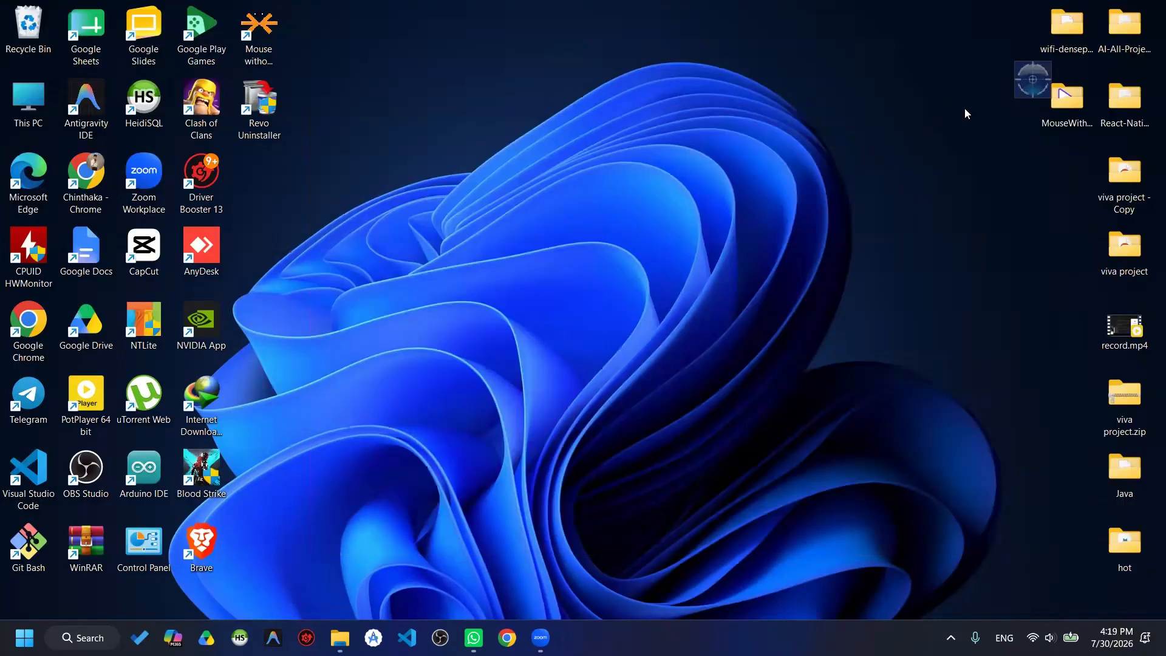
{"action": "left_click_drag", "start_coordinate": [1032, 79], "coordinate": [646, 152]}
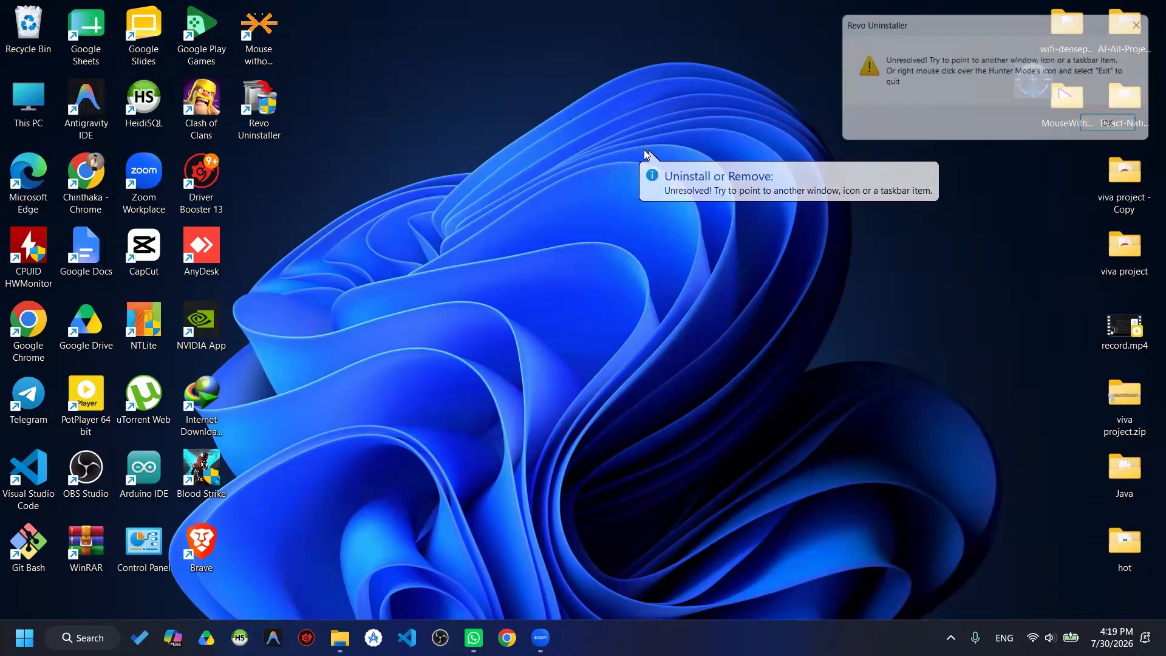
{"action": "left_click", "coordinate": [1121, 125]}
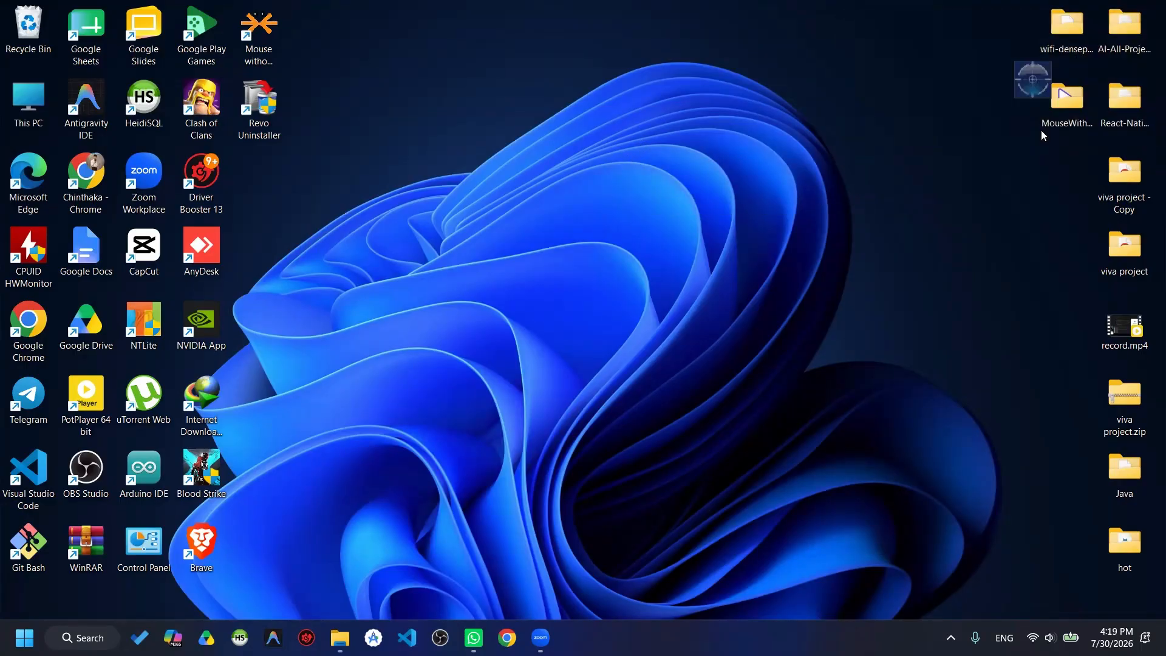
Target the Driver Booster 13 desktop shortcut in Hunter Mode and uninstall the program with its built-in uninstaller, using the Advanced scanning mode
{"action": "left_click_drag", "start_coordinate": [1035, 86], "coordinate": [202, 173]}
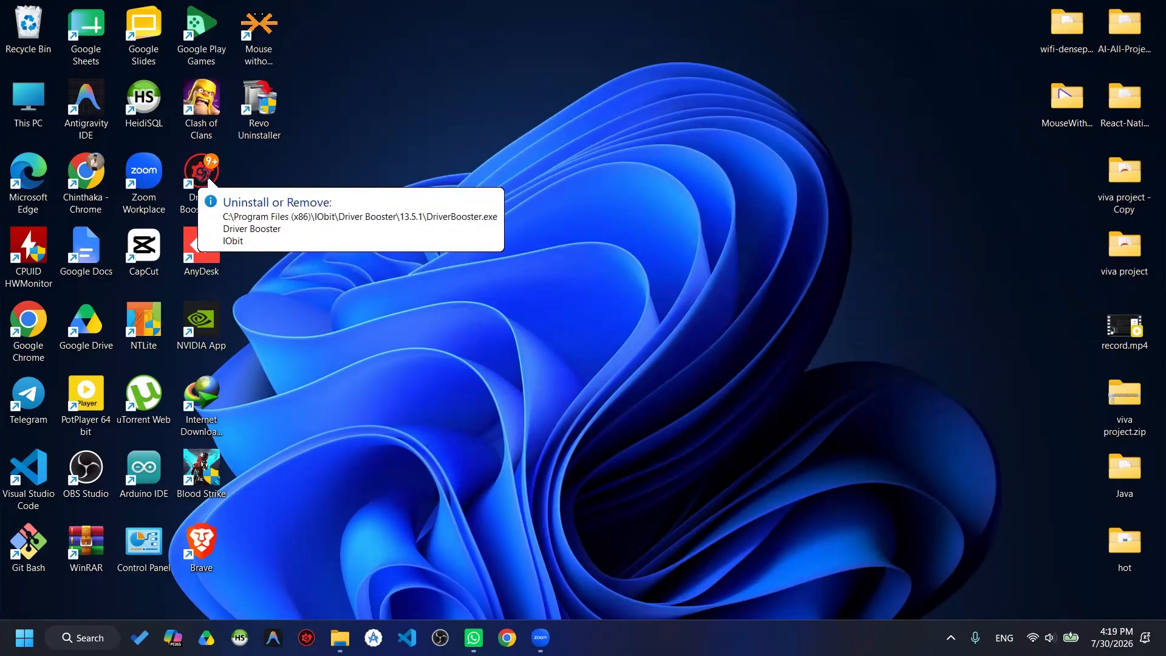
{"action": "left_click_drag", "start_coordinate": [202, 173], "coordinate": [203, 168]}
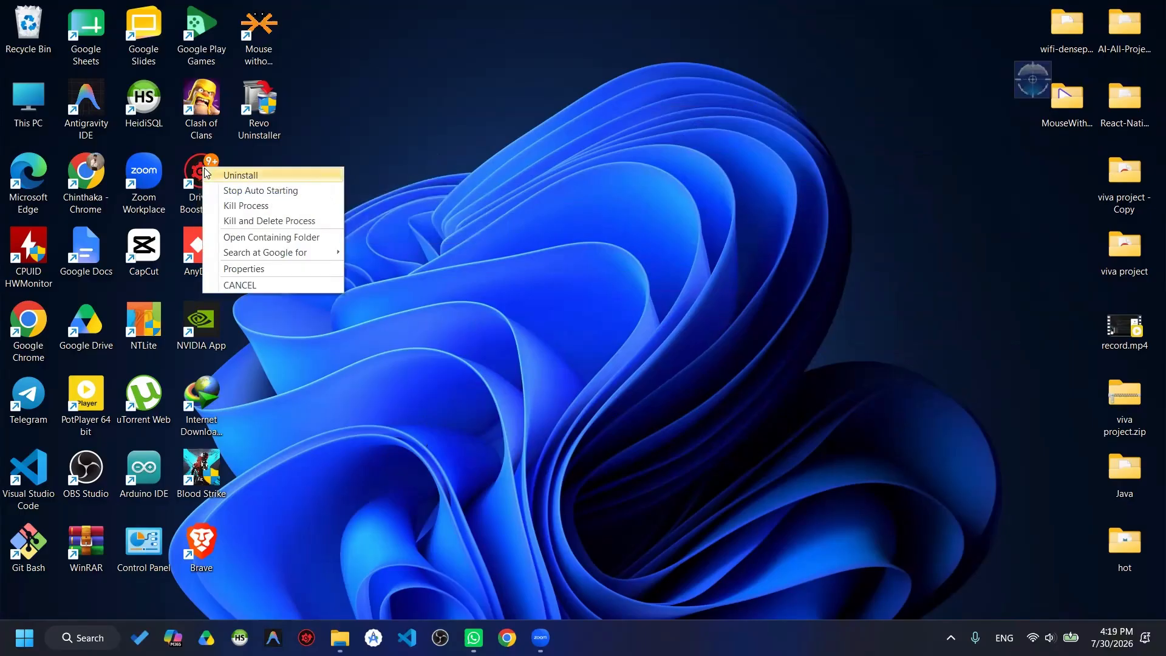
{"action": "left_click", "coordinate": [271, 176]}
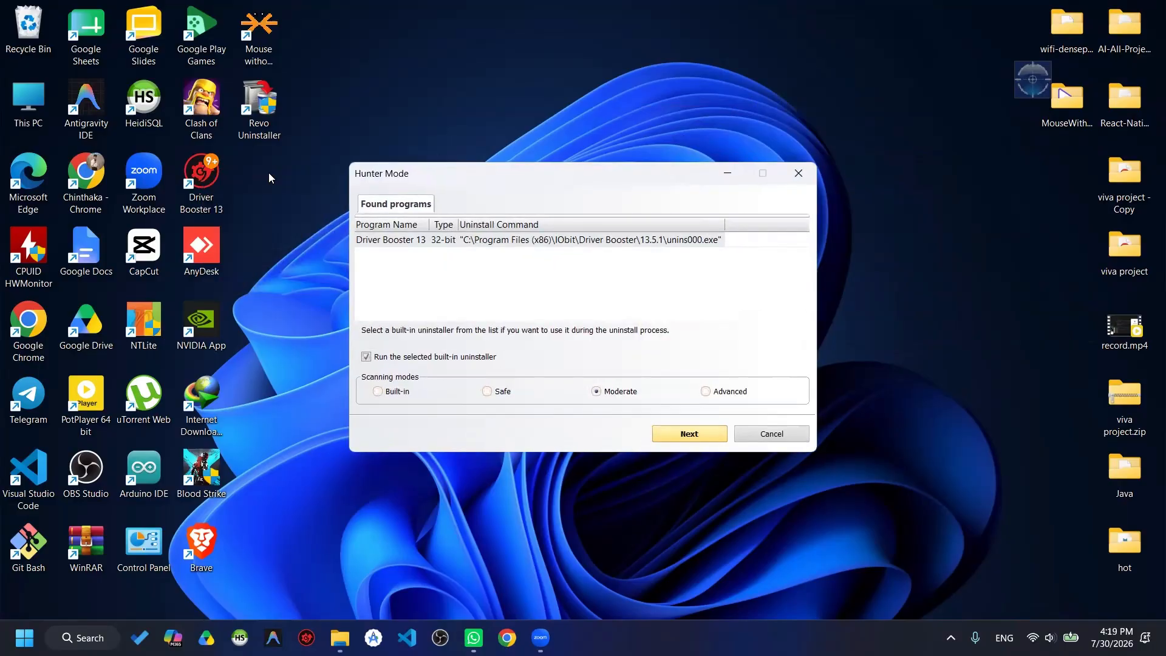
{"action": "left_click", "coordinate": [723, 392]}
{"action": "left_click", "coordinate": [686, 438]}
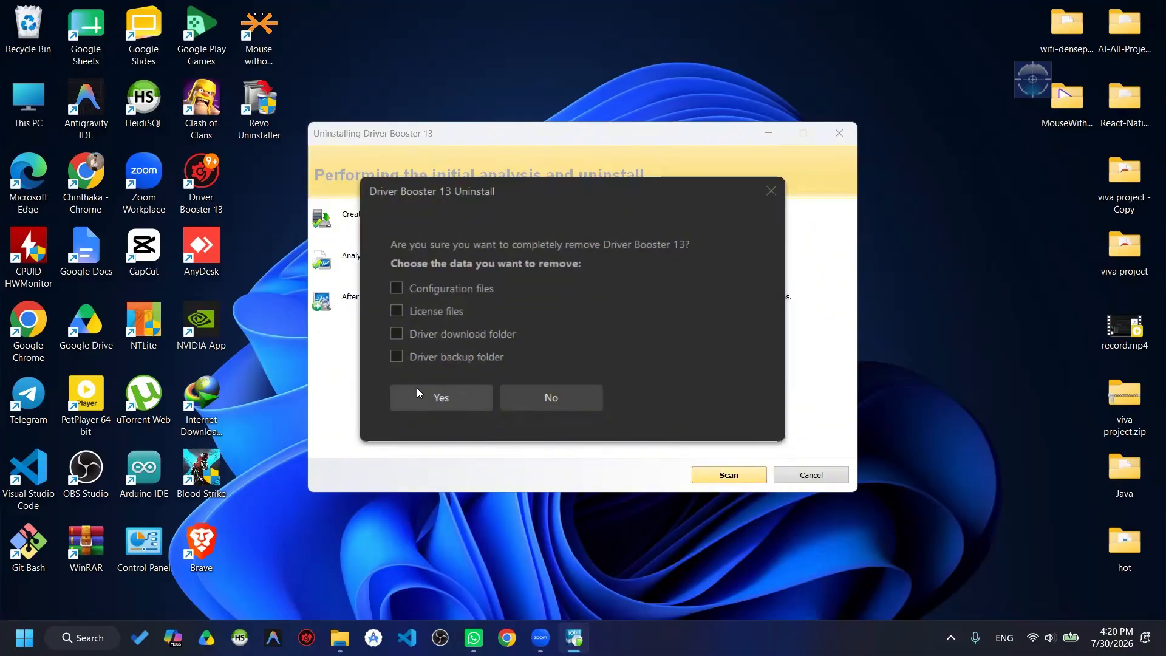
{"action": "left_click", "coordinate": [491, 402]}
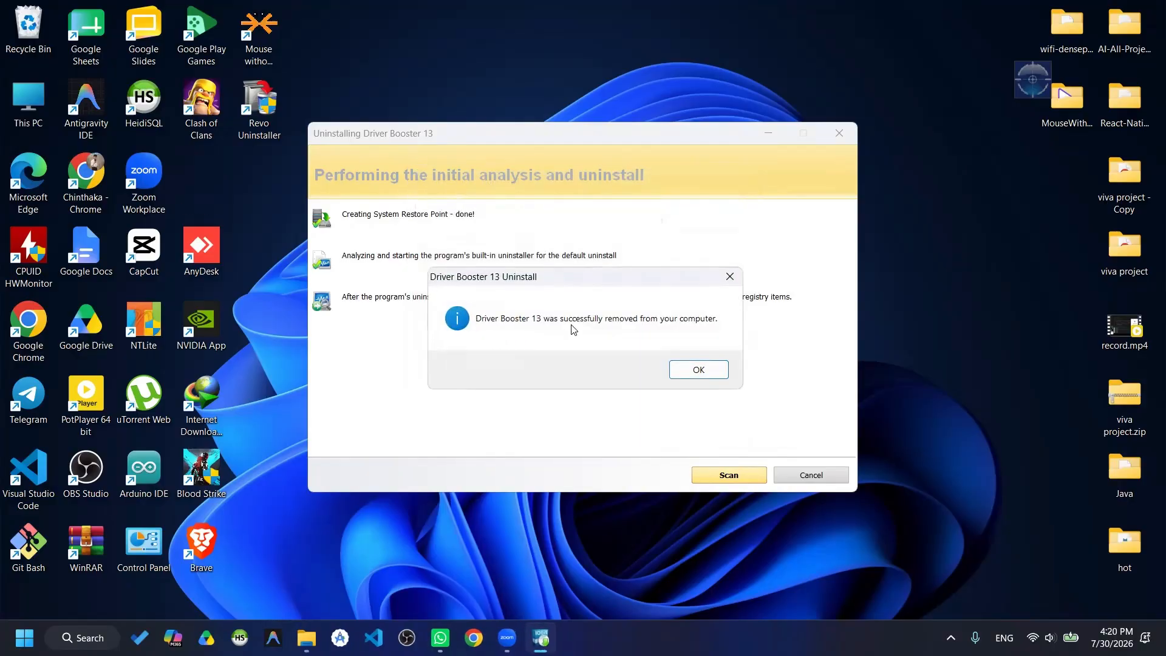
{"action": "left_click", "coordinate": [706, 372]}
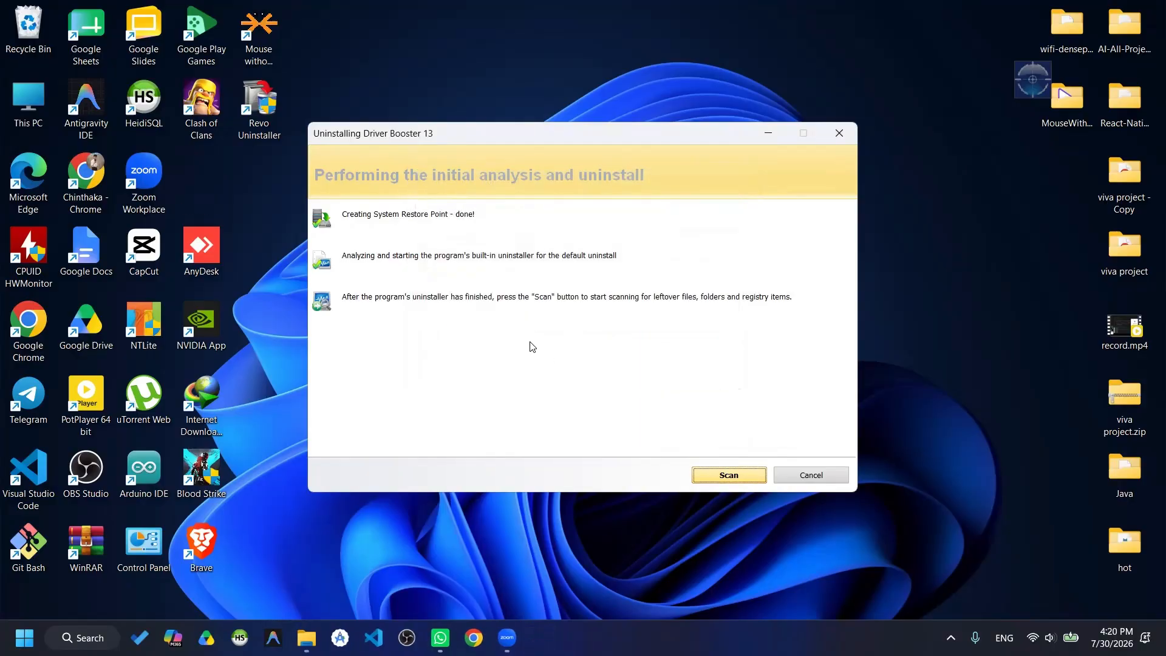
Scan for Driver Booster 13 leftovers and delete all of the leftover Registry items, confirming the deletion
{"action": "left_click", "coordinate": [718, 475]}
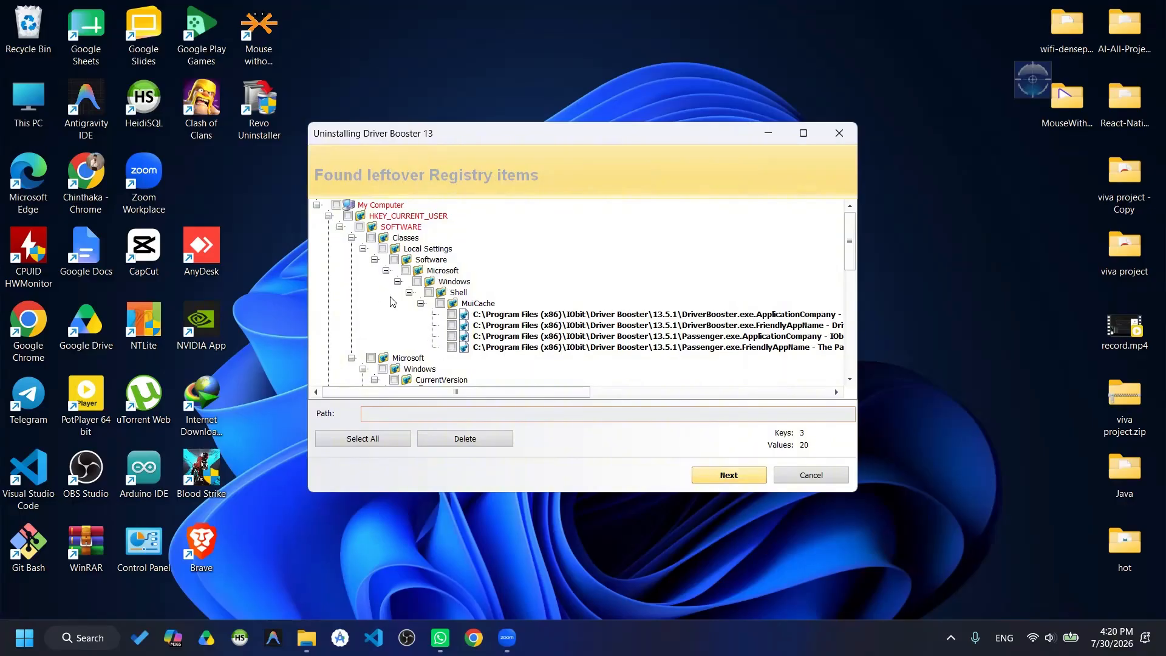
{"action": "left_click", "coordinate": [360, 442]}
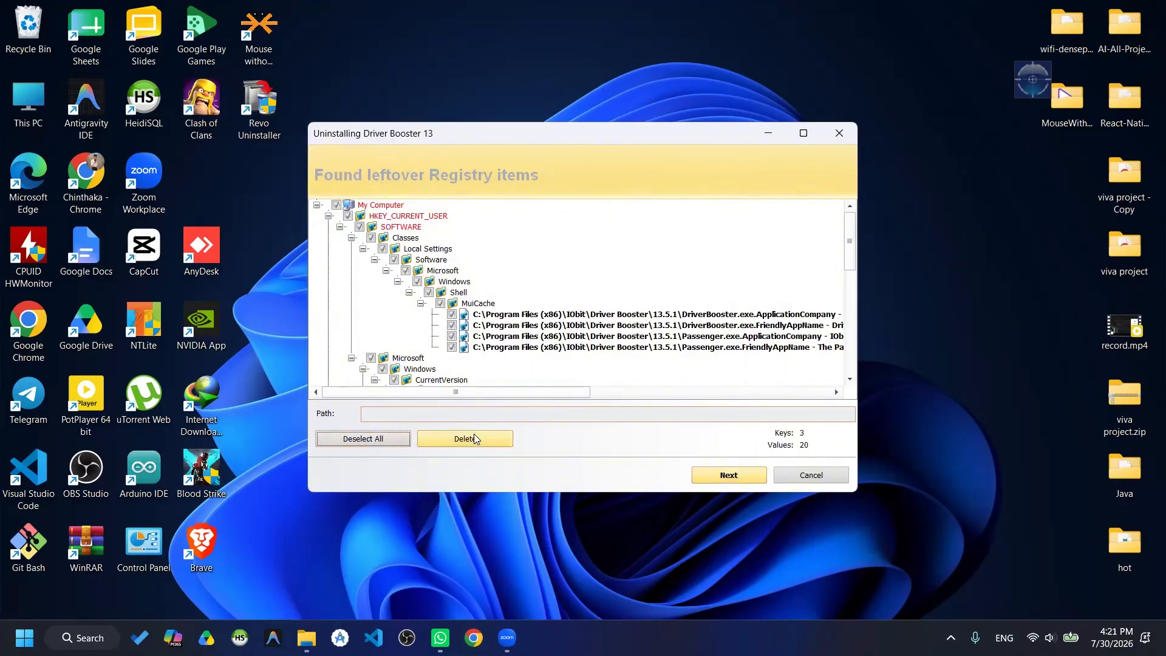
{"action": "left_click", "coordinate": [473, 439]}
{"action": "left_click", "coordinate": [614, 350]}
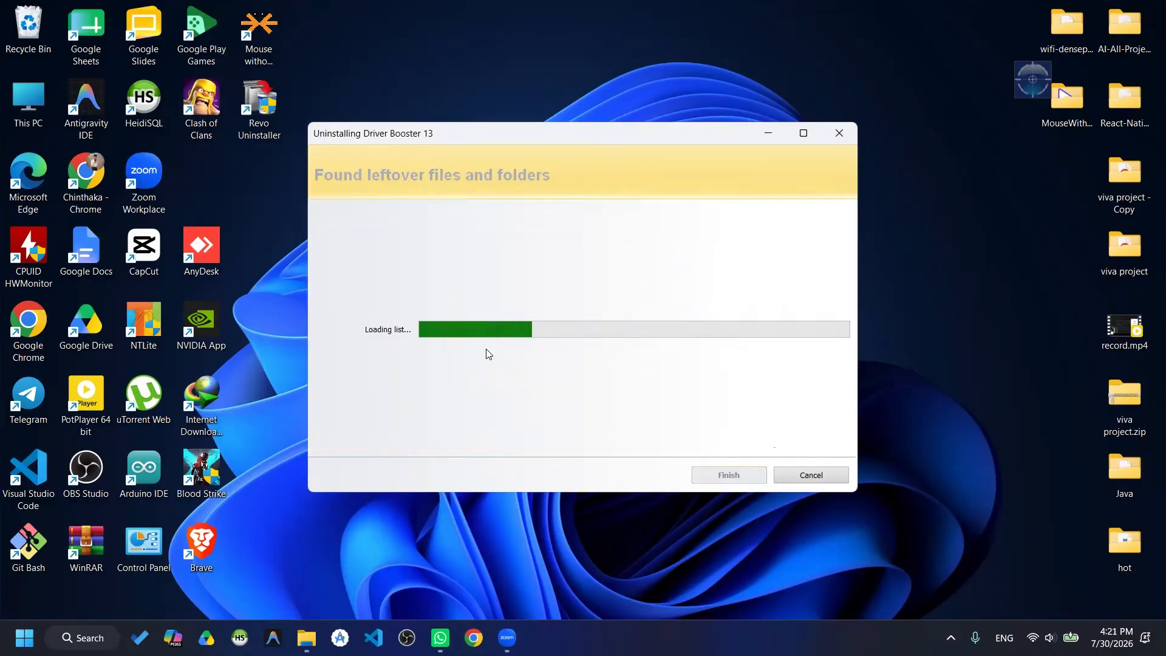
Select all of the leftover Driver Booster 13 files and folders and delete them, confirming the deletion
{"action": "left_click", "coordinate": [363, 439]}
{"action": "left_click", "coordinate": [465, 439]}
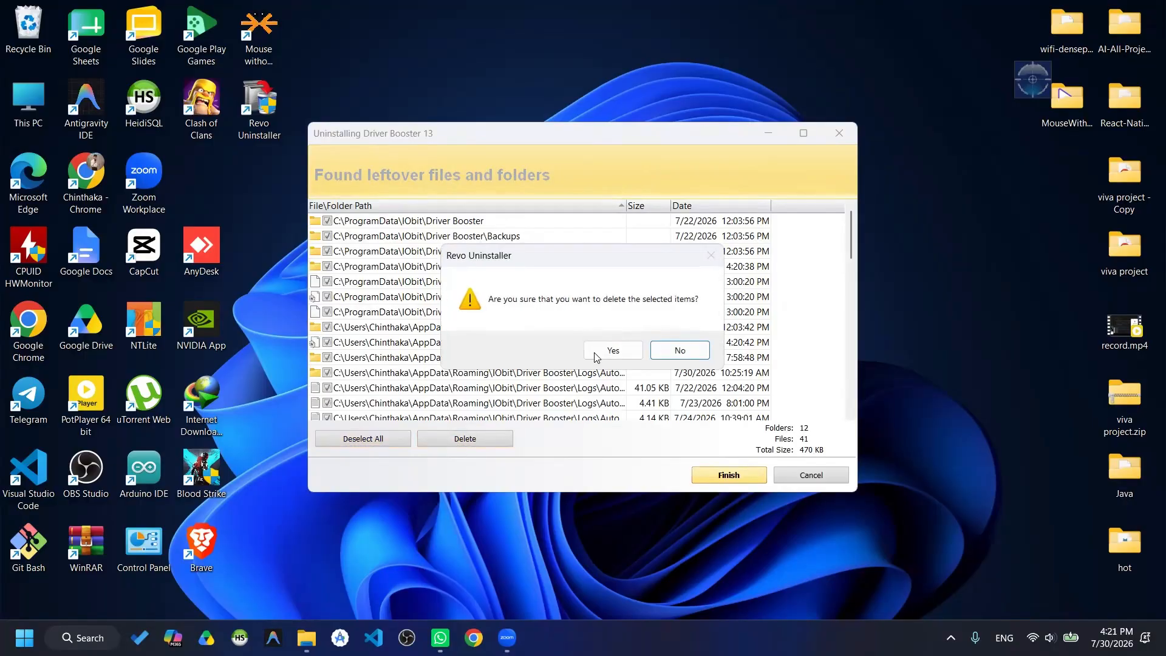
{"action": "left_click", "coordinate": [613, 351]}
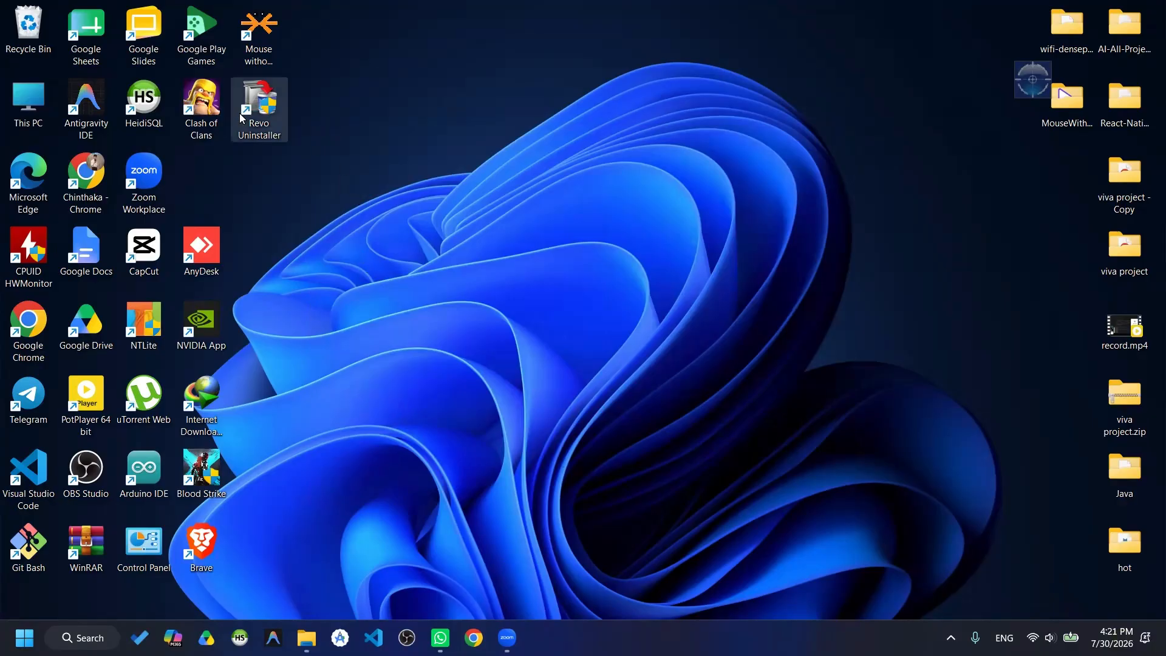
{"action": "double_click", "coordinate": [259, 104]}
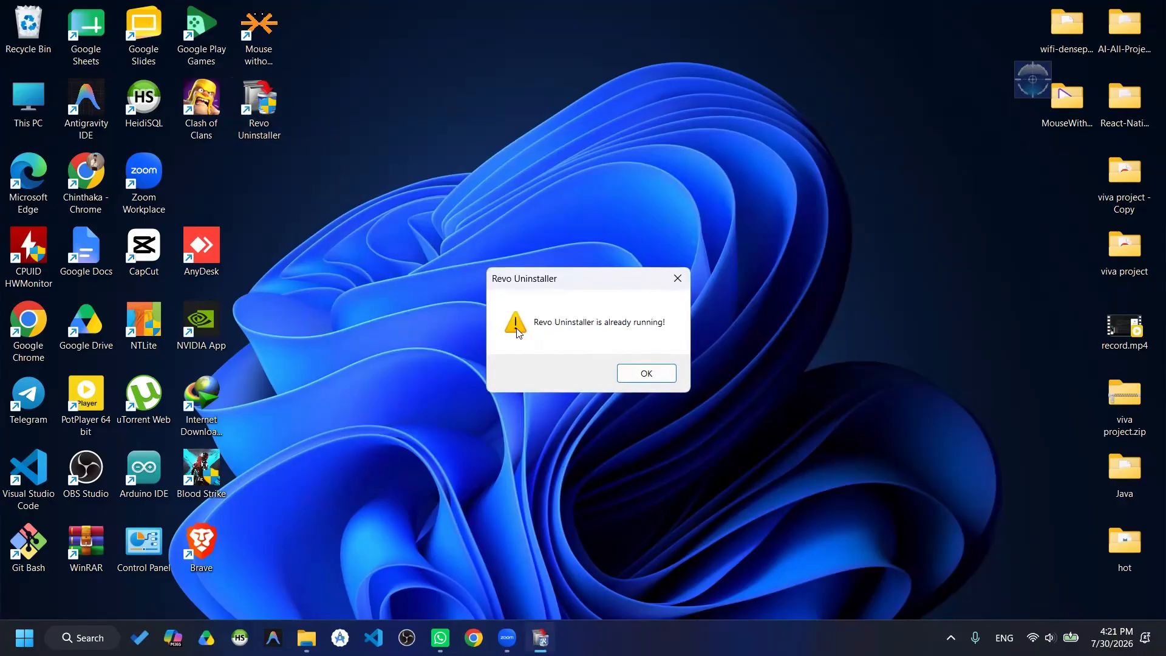
{"action": "left_click", "coordinate": [636, 373]}
{"action": "left_click_drag", "start_coordinate": [1035, 81], "coordinate": [1039, 88]}
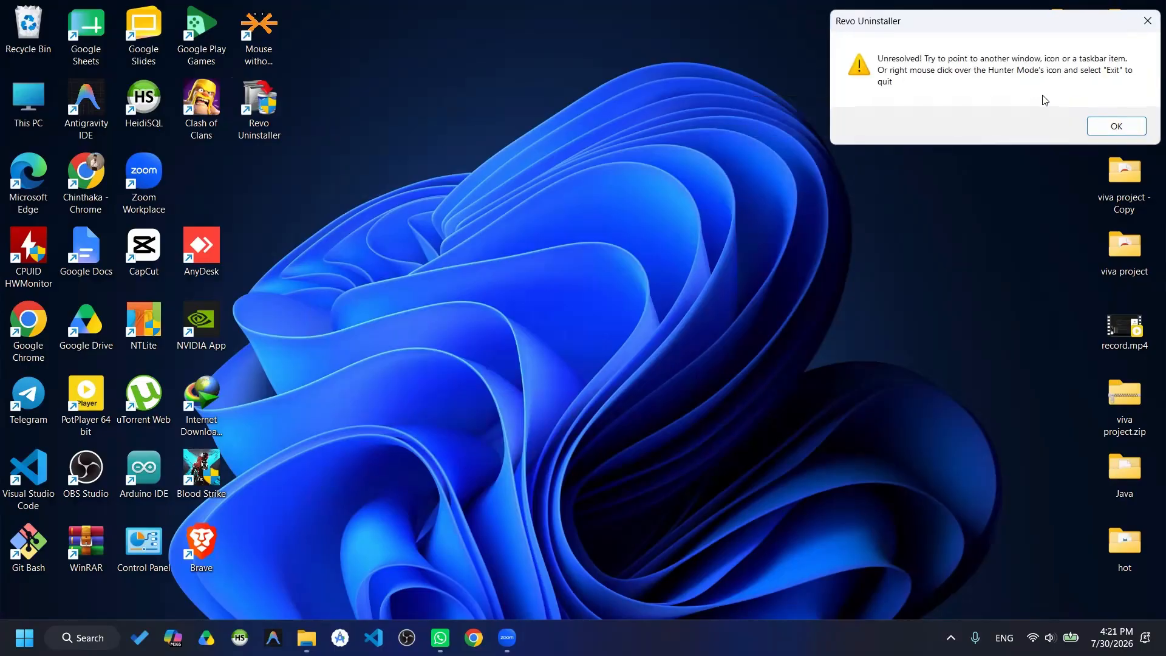
{"action": "left_click", "coordinate": [1111, 124]}
Exit Hunter Mode and reopen Revo Uninstaller in a maximized window
{"action": "right_click", "coordinate": [1033, 79]}
{"action": "left_click", "coordinate": [933, 187]}
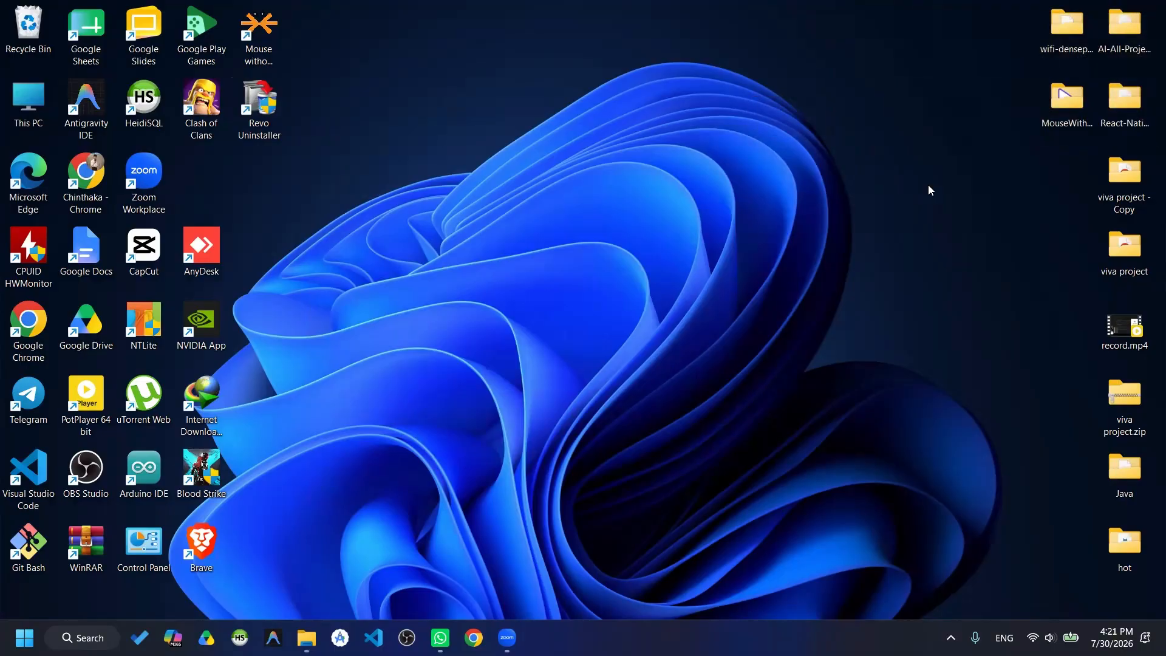
{"action": "double_click", "coordinate": [261, 119]}
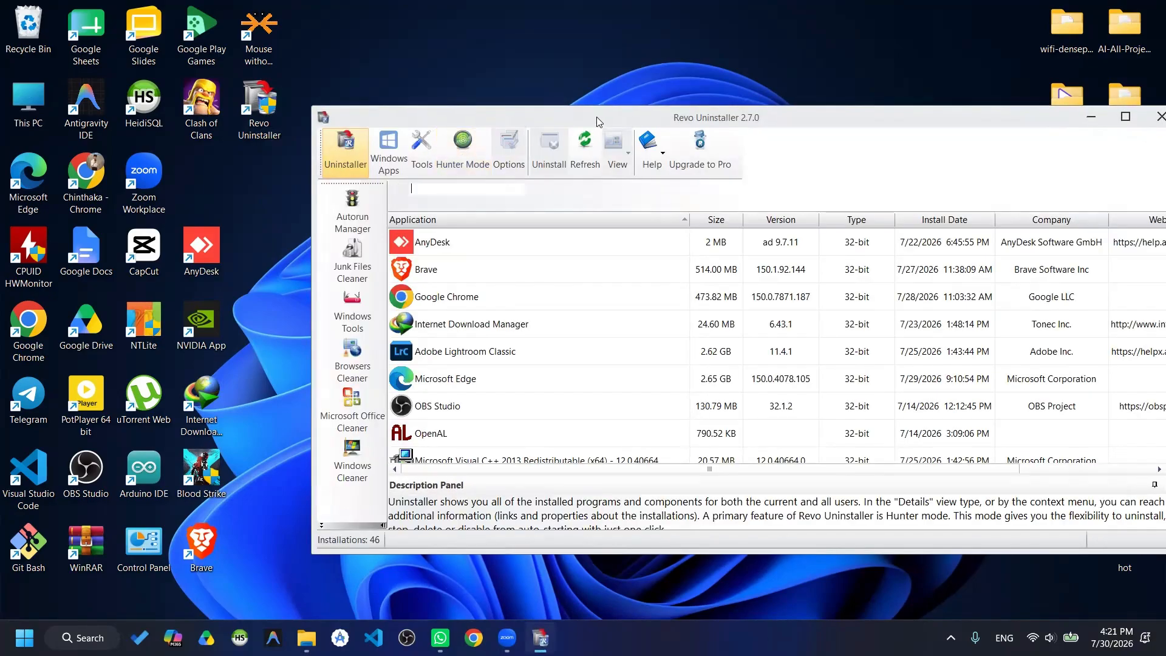
{"action": "double_click", "coordinate": [611, 119]}
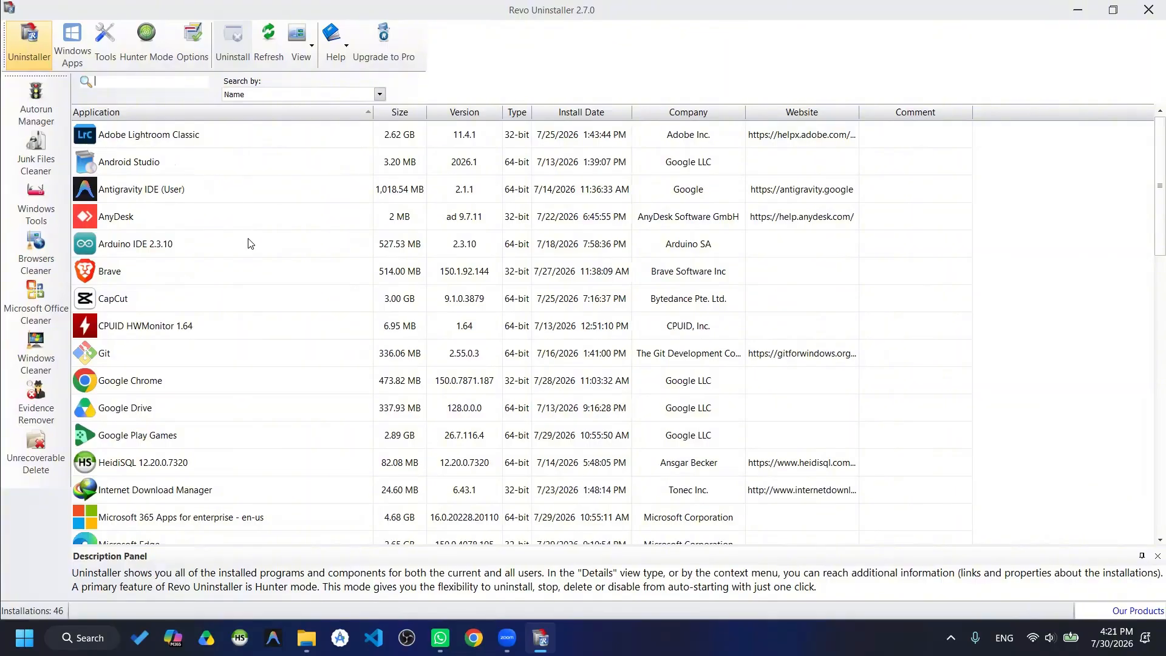
{"action": "scroll", "coordinate": [249, 243], "scroll_direction": "down", "scroll_amount": 3}
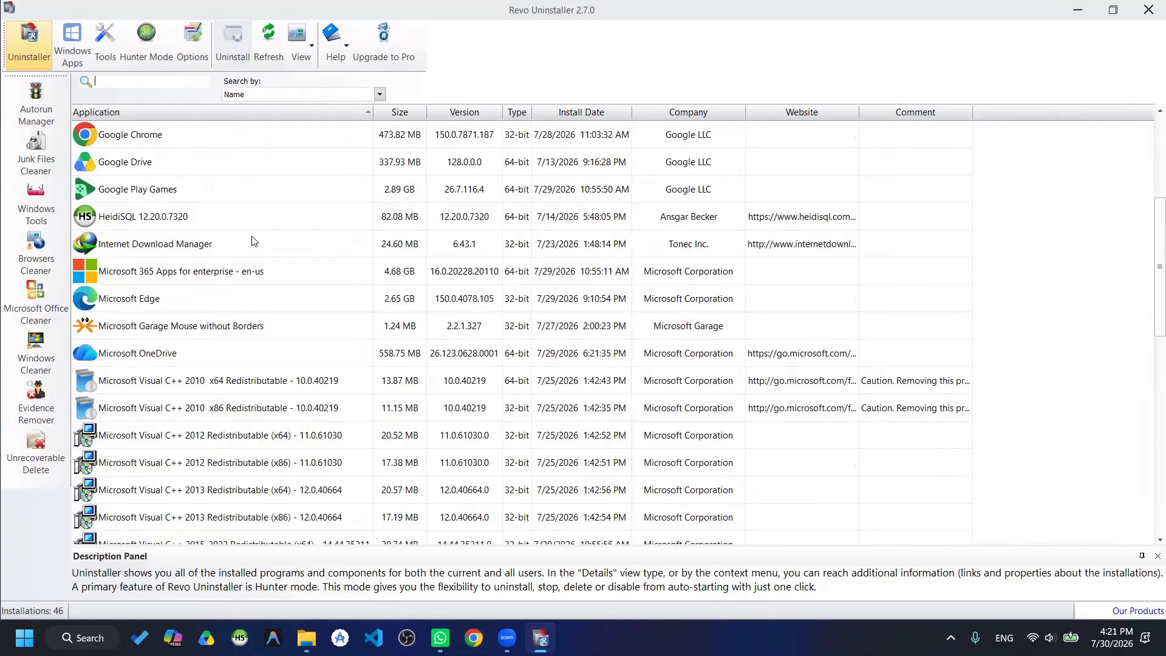
{"action": "scroll", "coordinate": [254, 242], "scroll_direction": "up", "scroll_amount": 3}
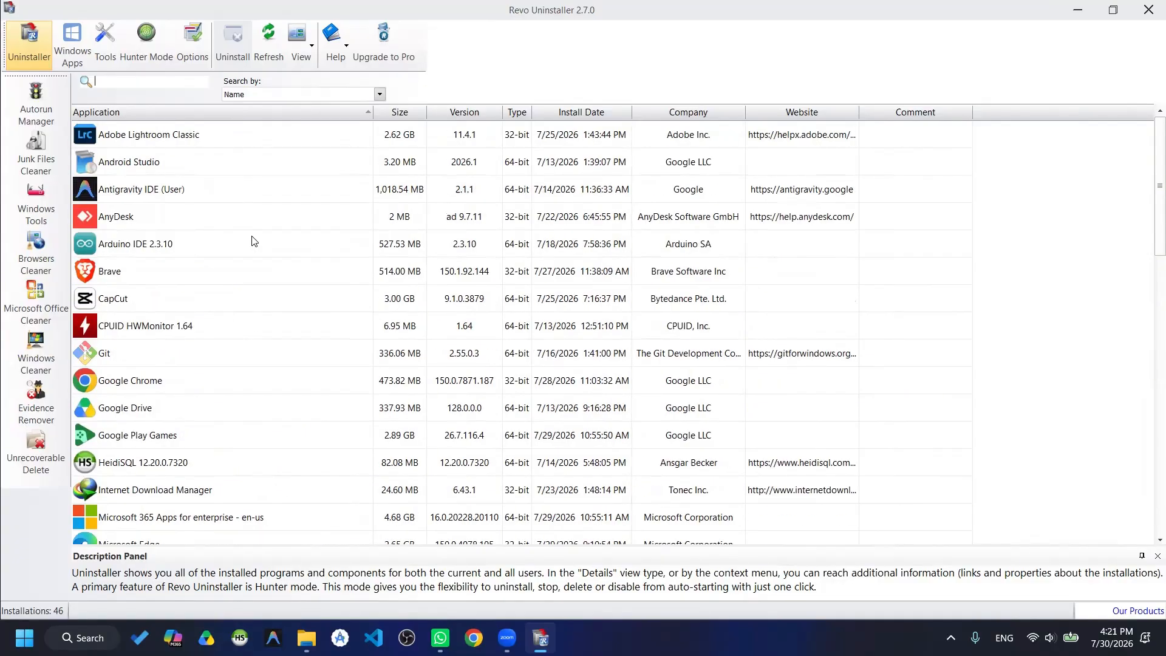